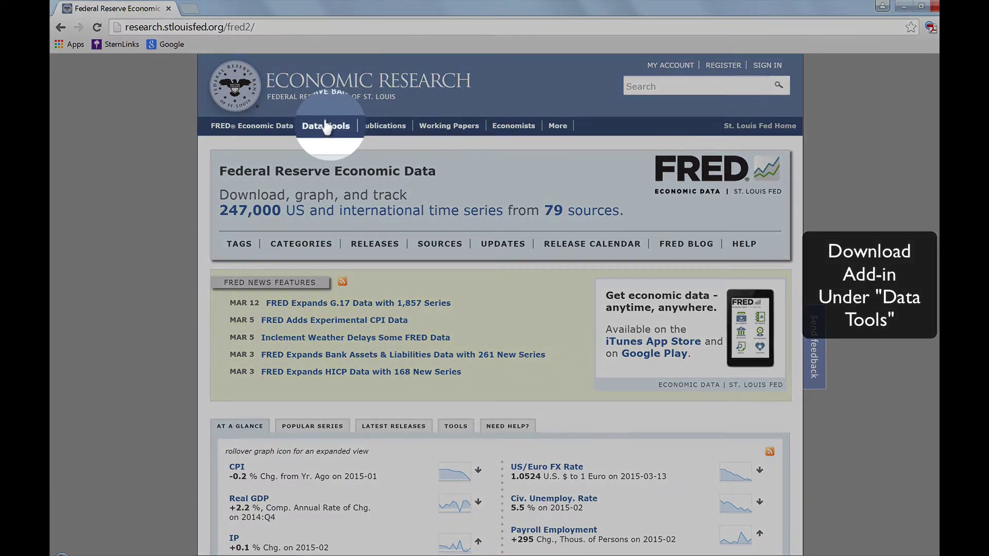
Open FRED's 'Load Data from Excel' page from the Data Tools menu
mouse_move(325, 126)
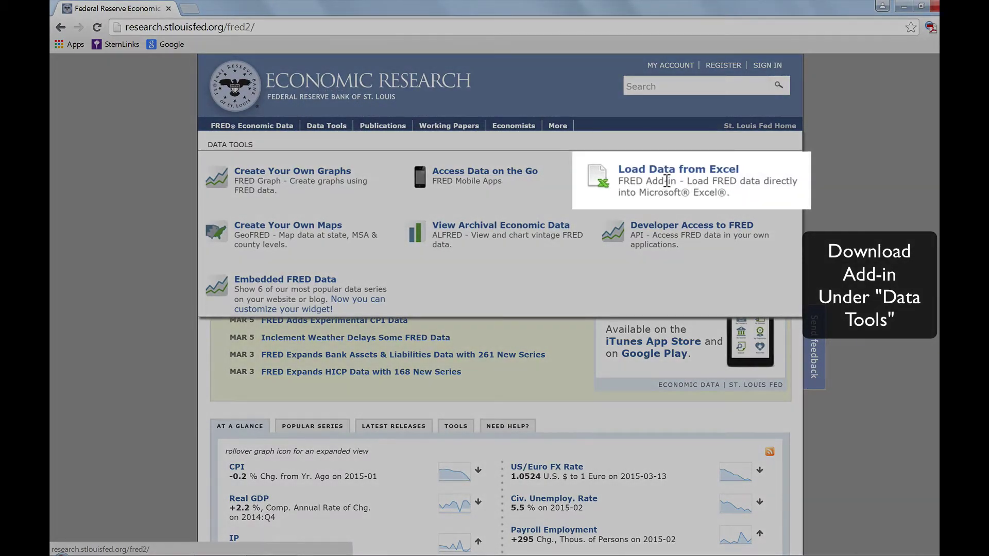
click(668, 174)
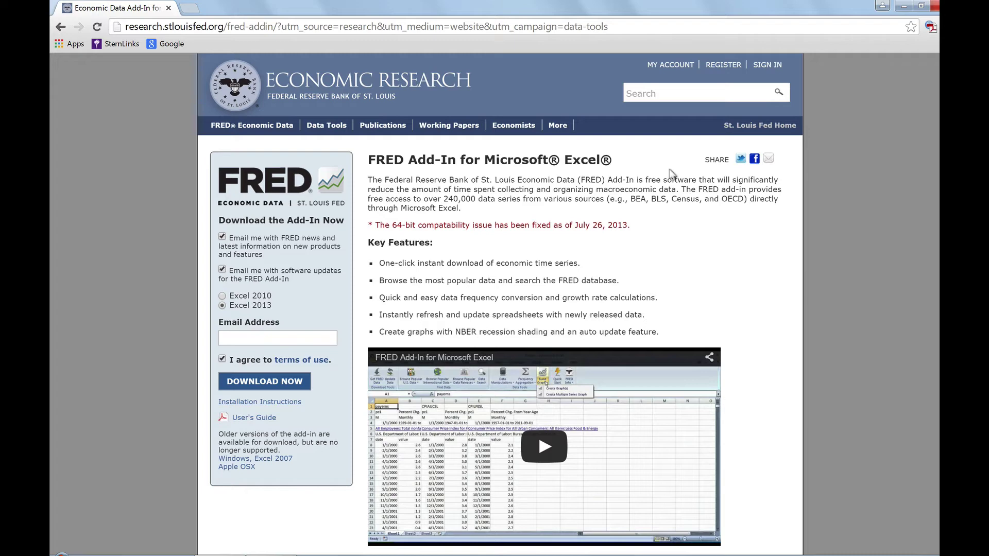
Scroll down the FRED Add-In for Microsoft Excel download page
scroll(516, 178, down, 1)
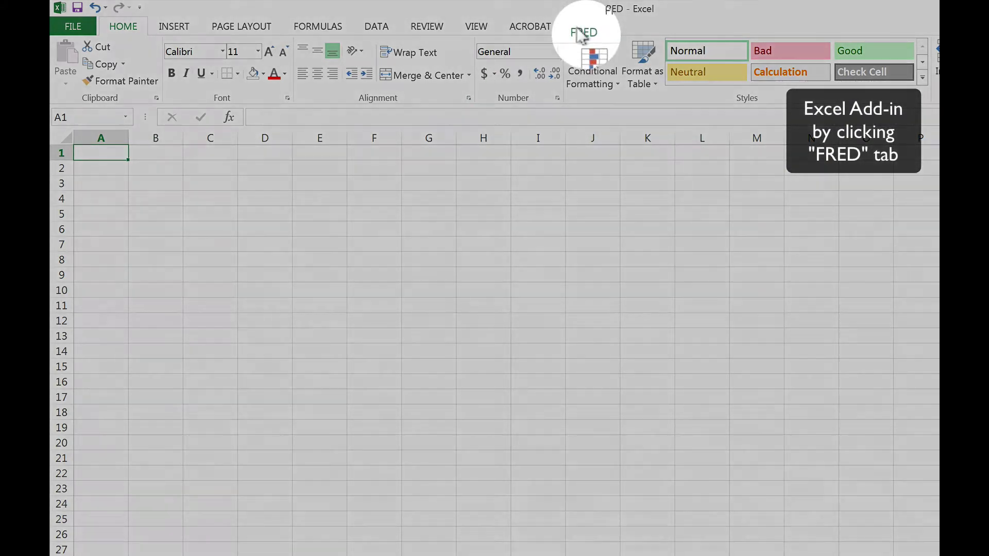
Show the FRED ribbon and go through A1–A4: Series ID, Units, Frequency, Start Date
click(581, 29)
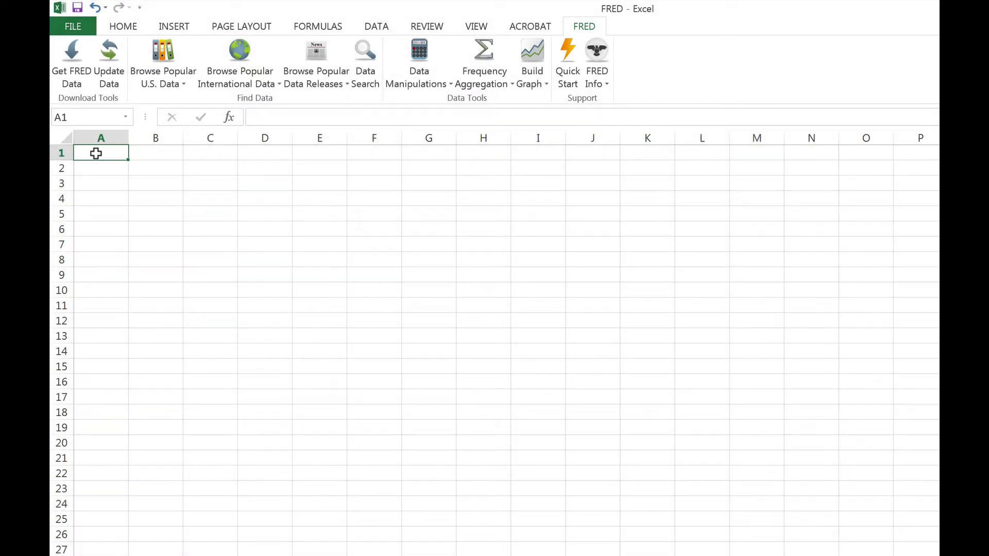
drag(95, 153, 98, 197)
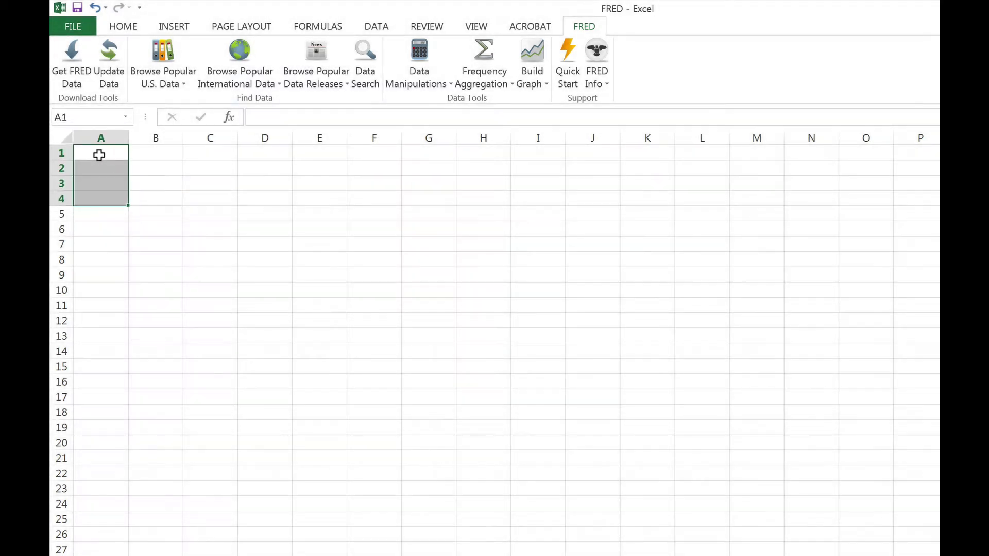
click(98, 153)
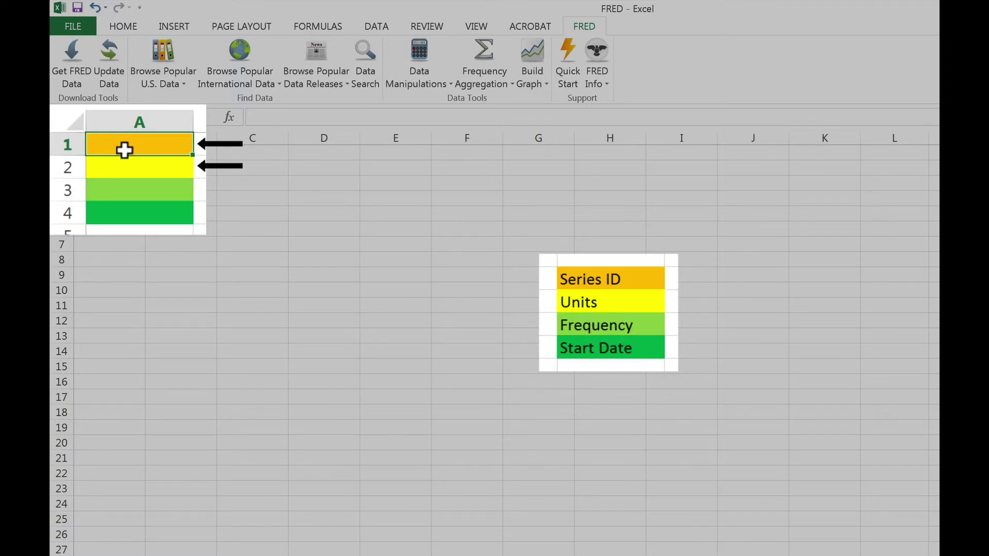
click(129, 166)
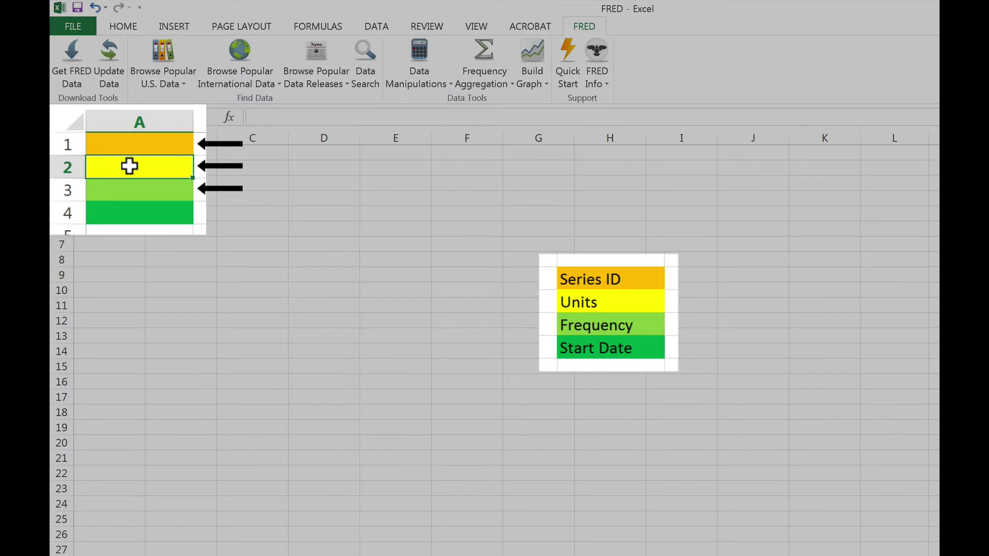
click(132, 187)
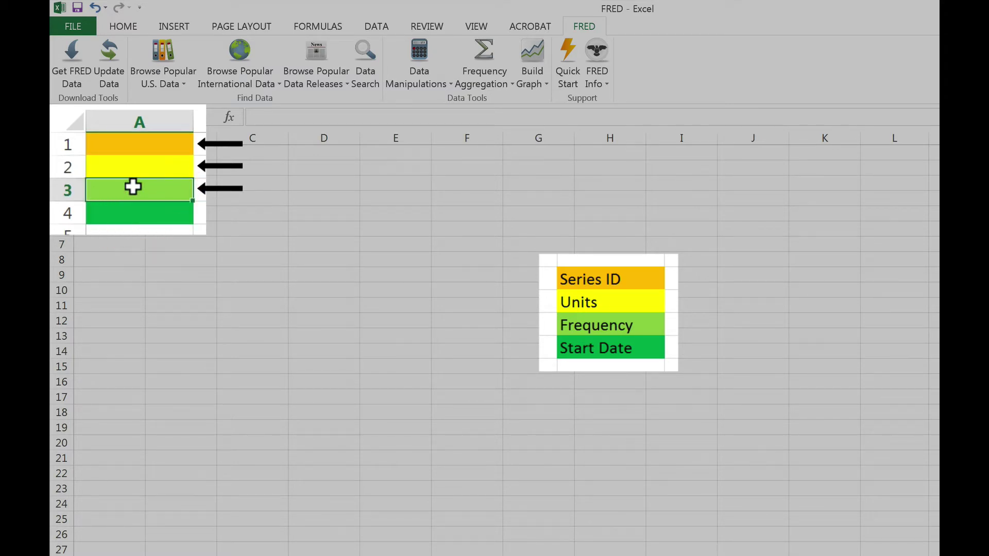
click(134, 215)
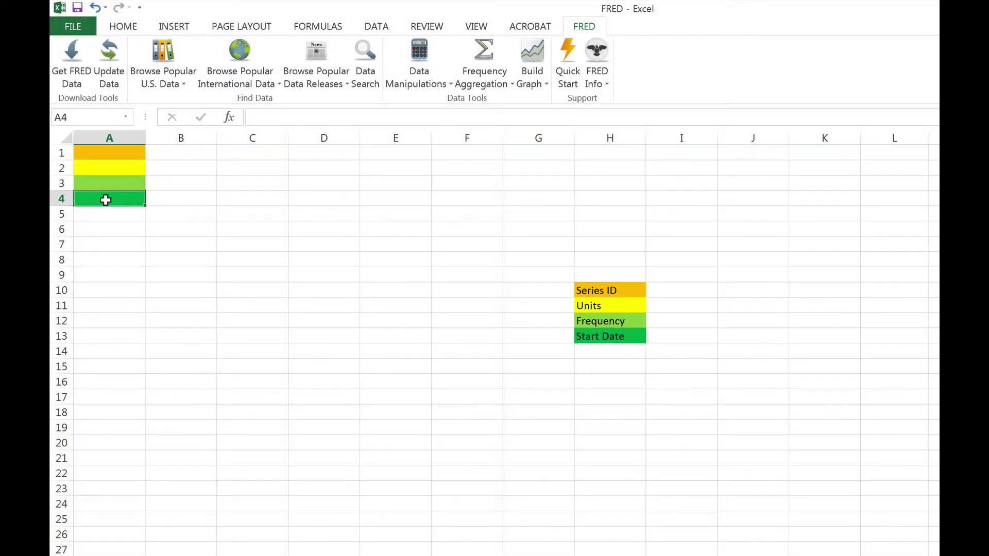
Type CPIAUCSL into cell A1, then delete it again
click(122, 152)
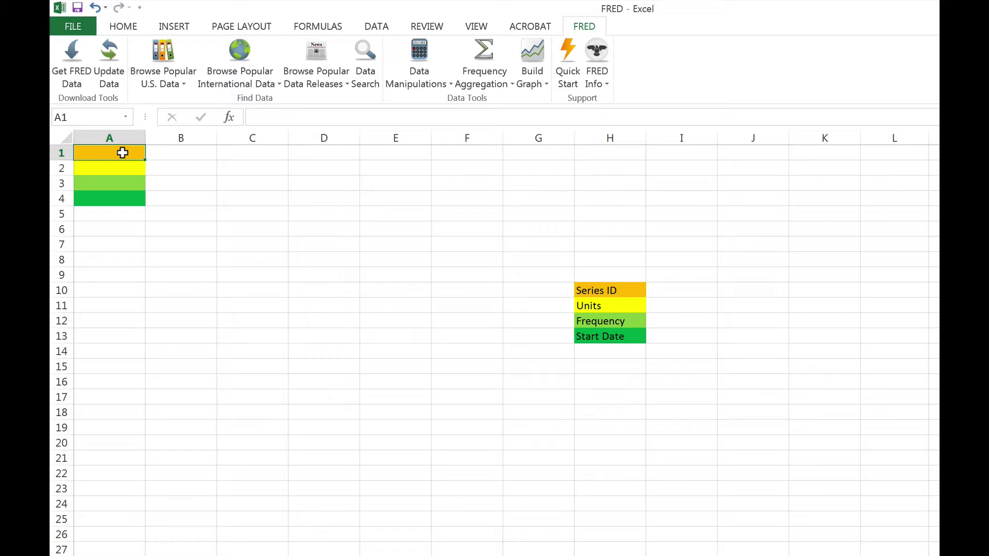
text(CPIAUCSL)
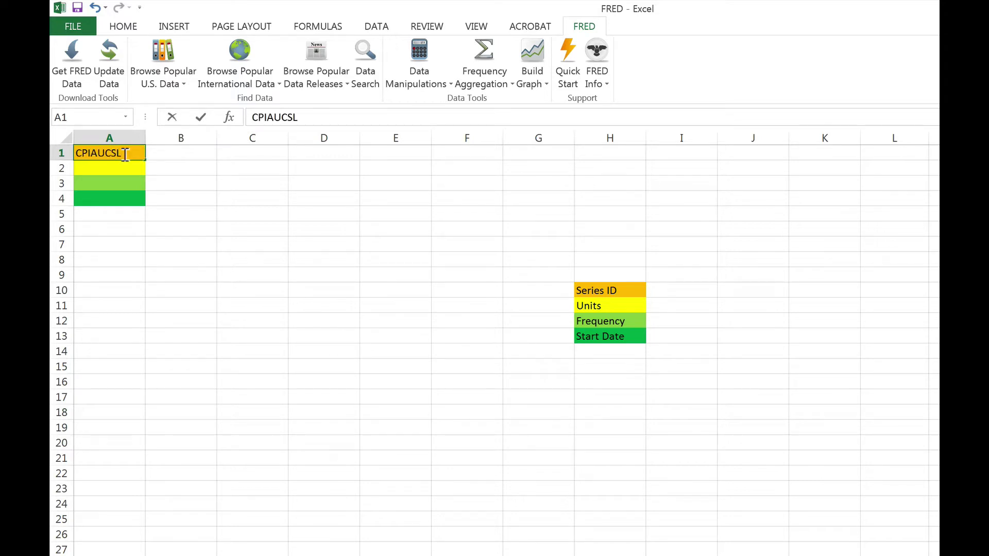
click(121, 163)
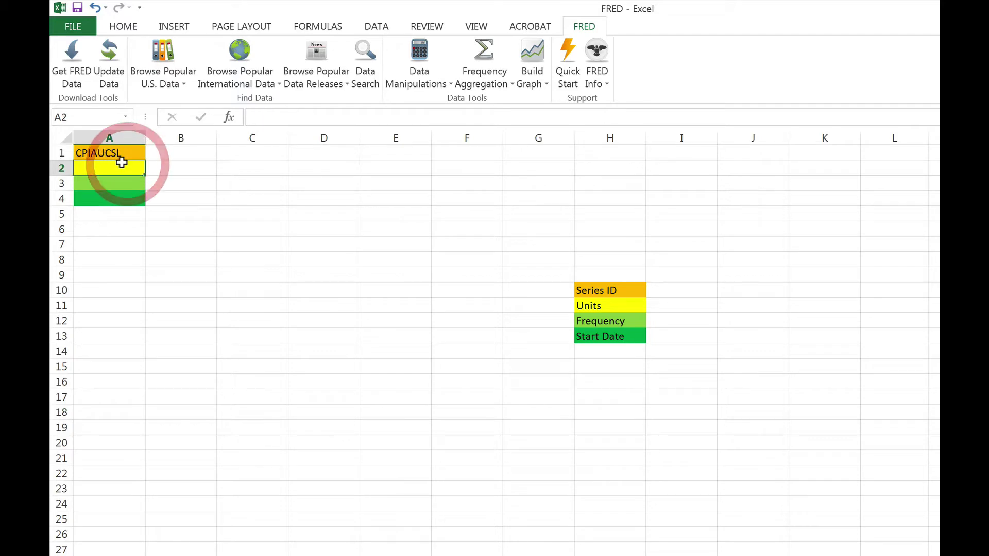
click(121, 150)
key(Delete)
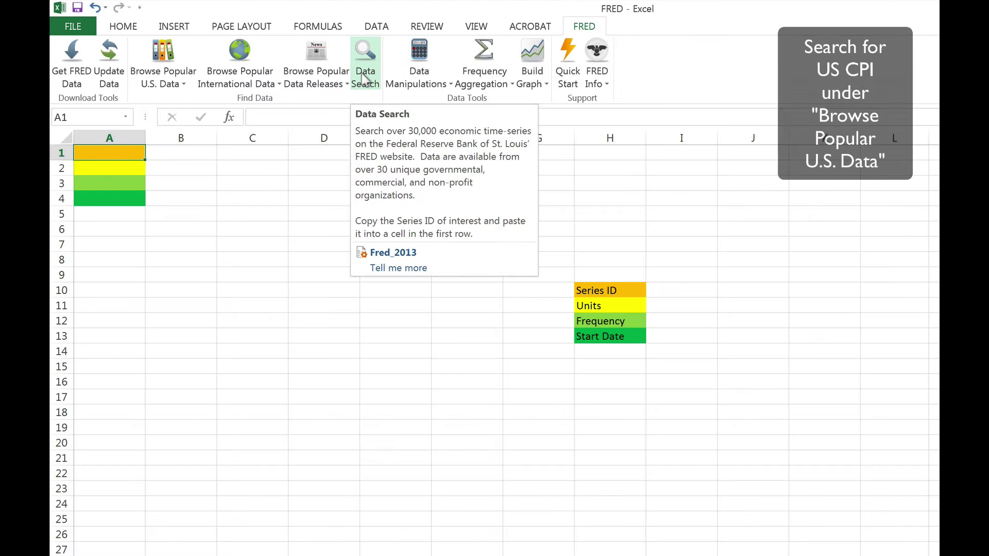
Insert CPIAUCSL into A1 from Browse Popular U.S. Data > Prices > Consumer Price Index
click(170, 82)
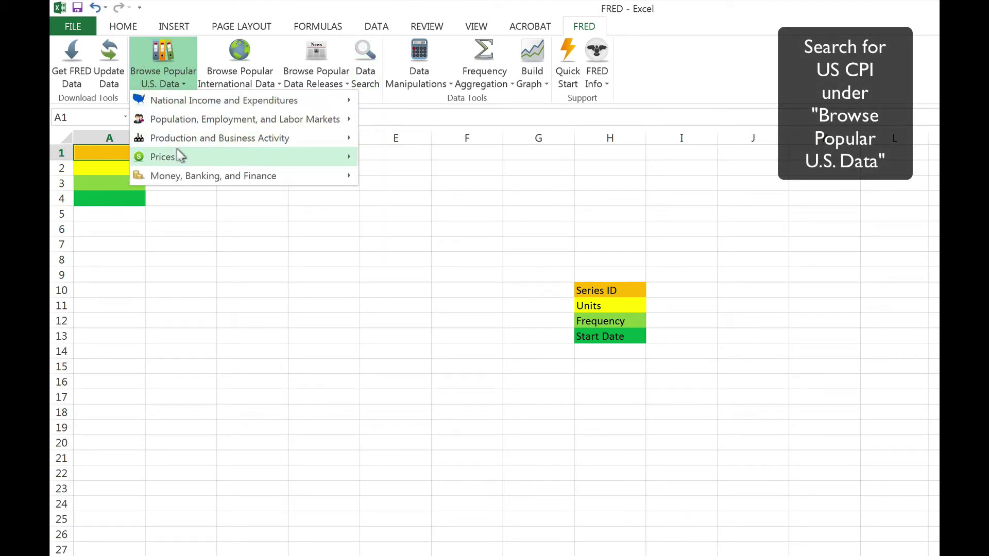
mouse_move(179, 155)
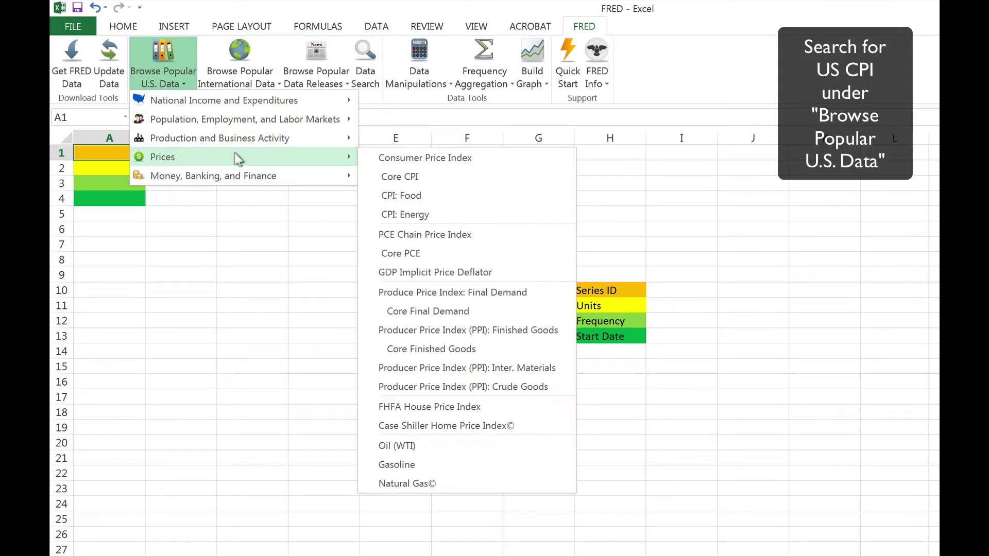
click(387, 159)
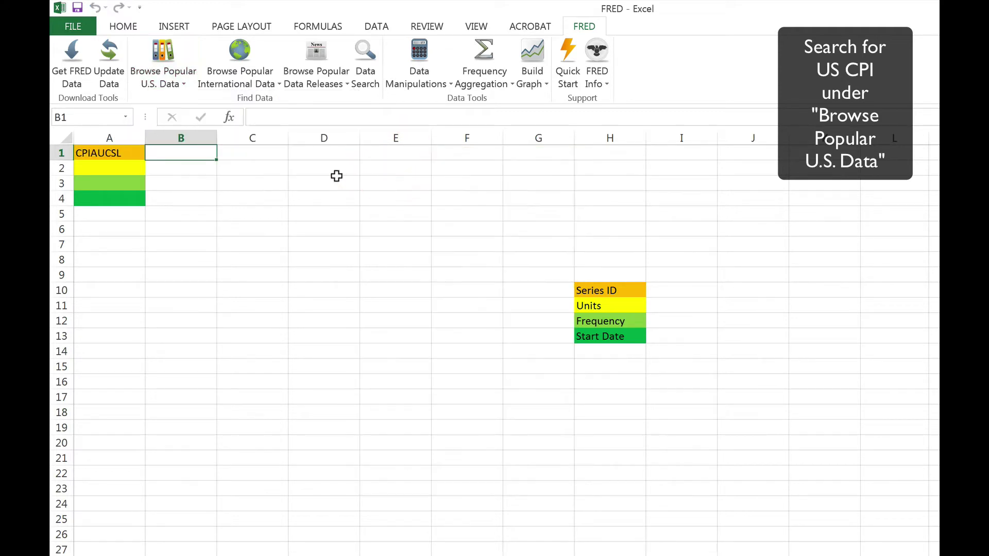
click(114, 153)
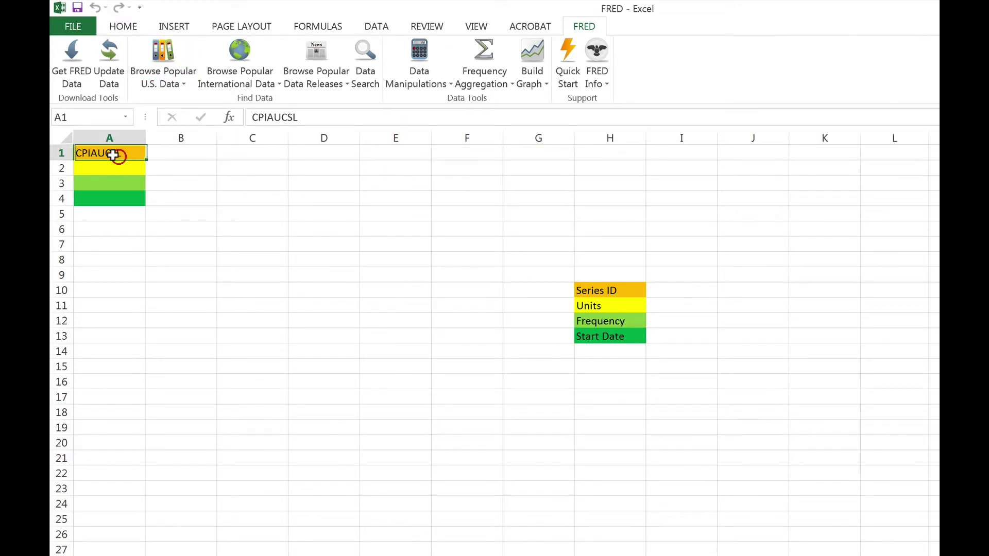
Download the CPIAUCSL series with Get FRED Data and inspect parameter cells A2:A4
click(163, 159)
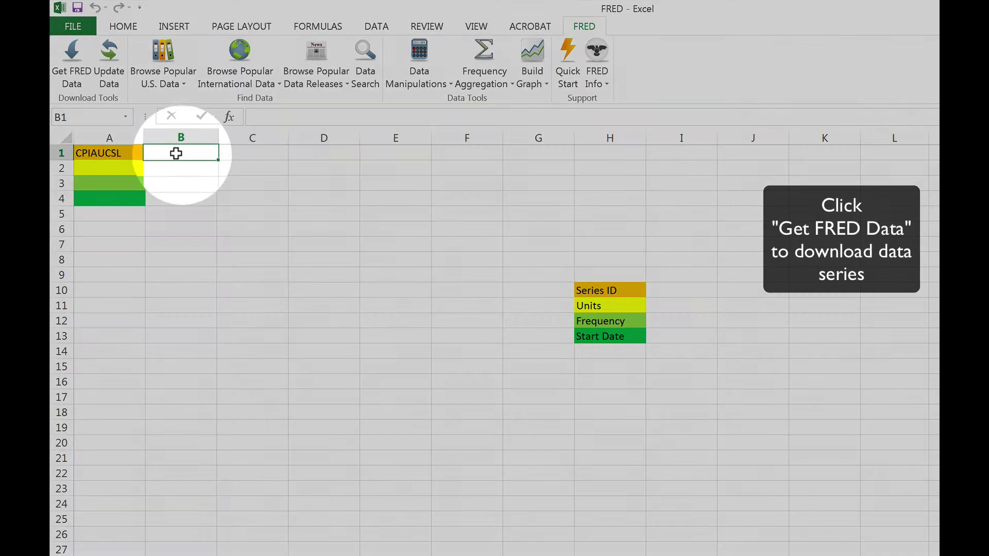
click(72, 77)
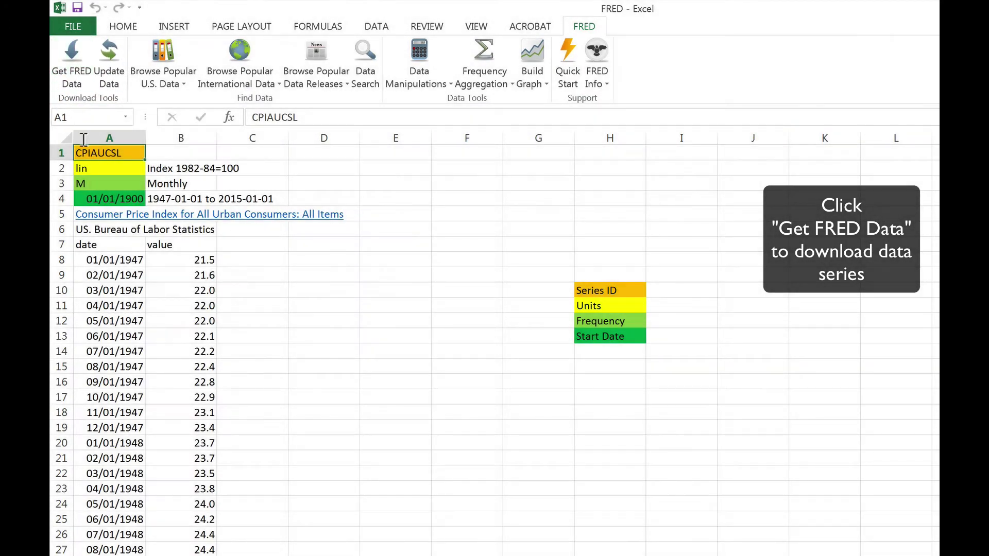
click(100, 168)
drag(124, 161, 123, 206)
click(124, 162)
click(124, 161)
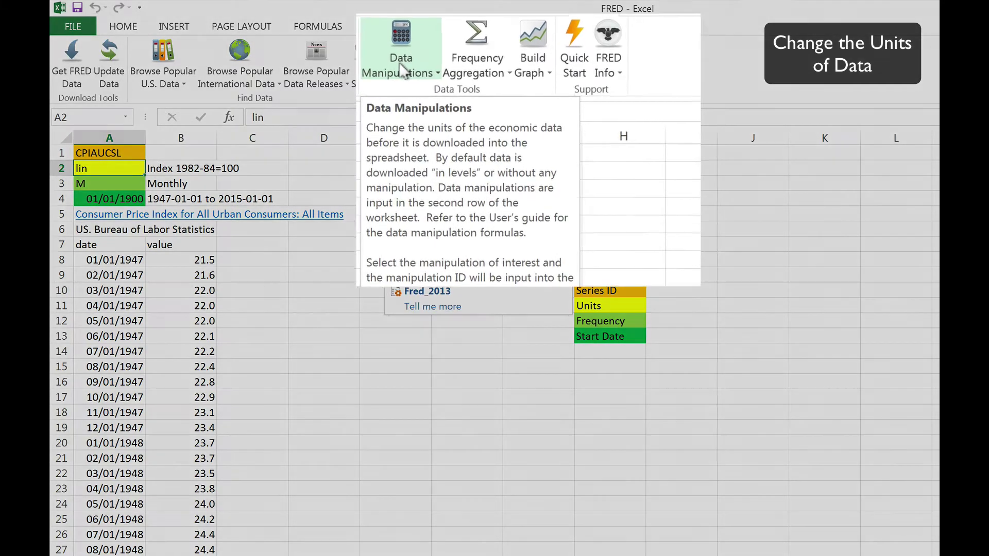
Change CPIAUCSL's units to pc1, percent change from a year ago, via Data Manipulations
click(419, 78)
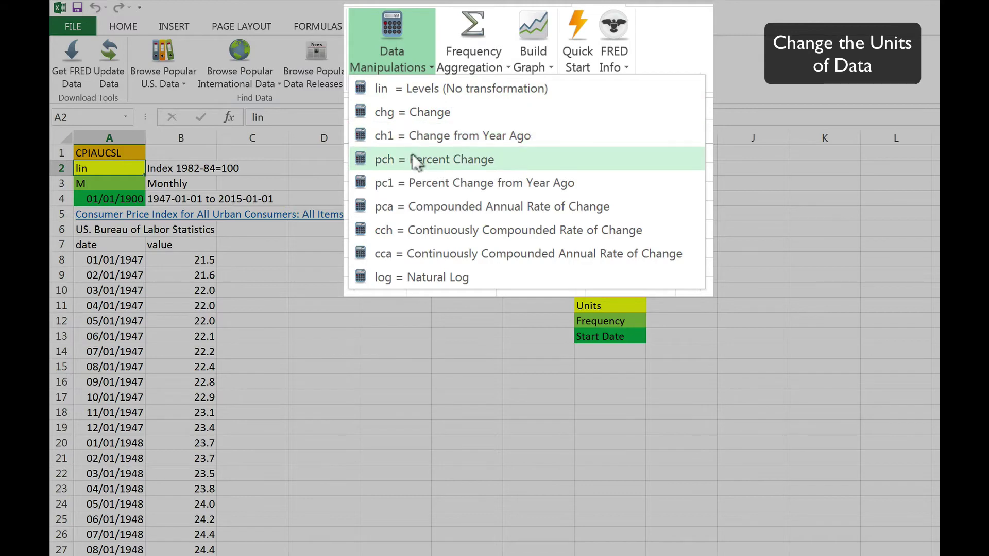
click(408, 183)
click(456, 221)
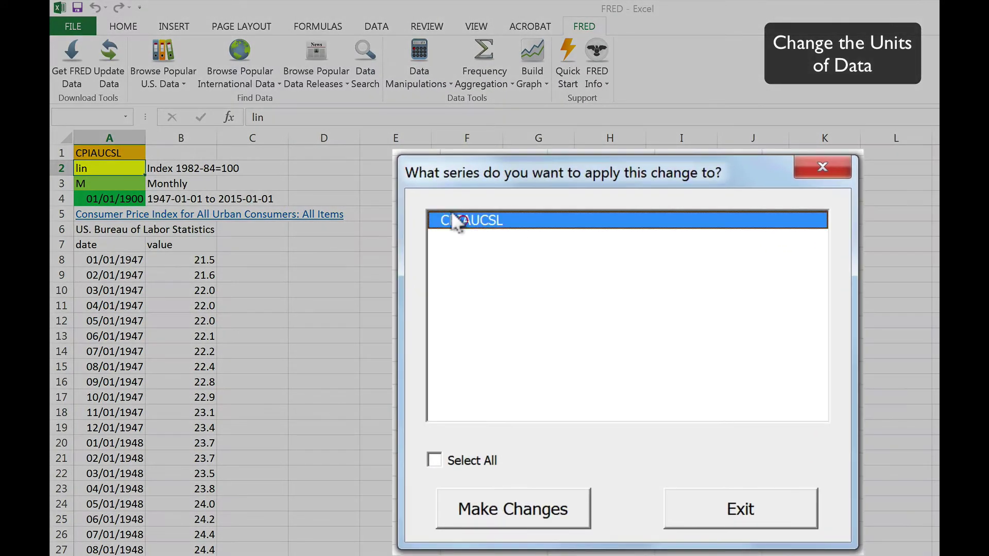
click(530, 494)
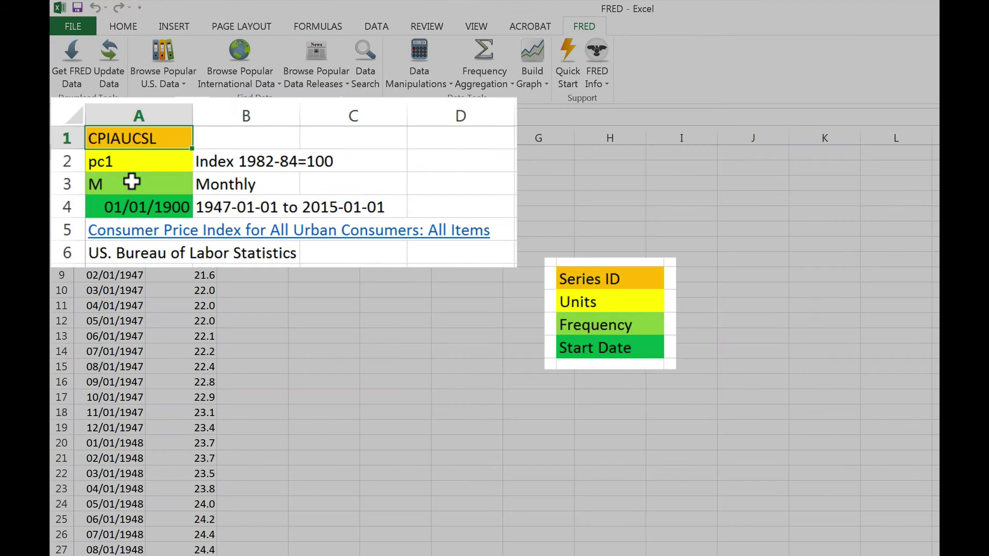
drag(131, 180, 133, 200)
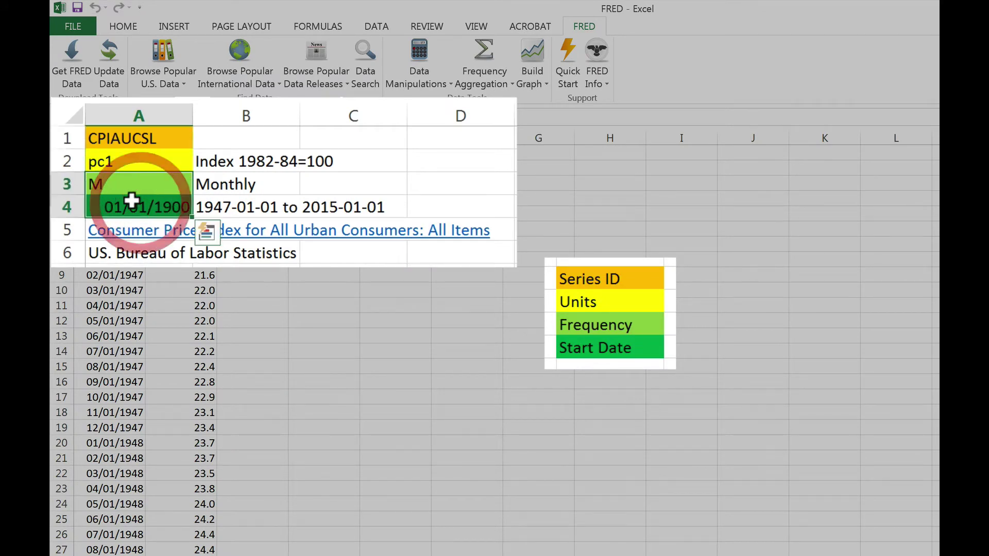
click(133, 199)
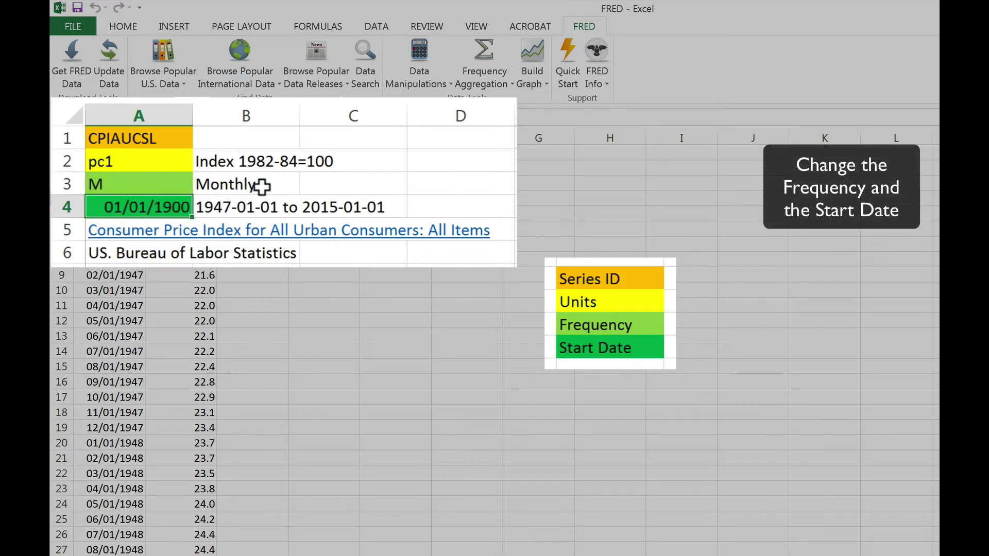
Set CPIAUCSL's frequency to annual (a) and start editing the A4 start year
click(145, 184)
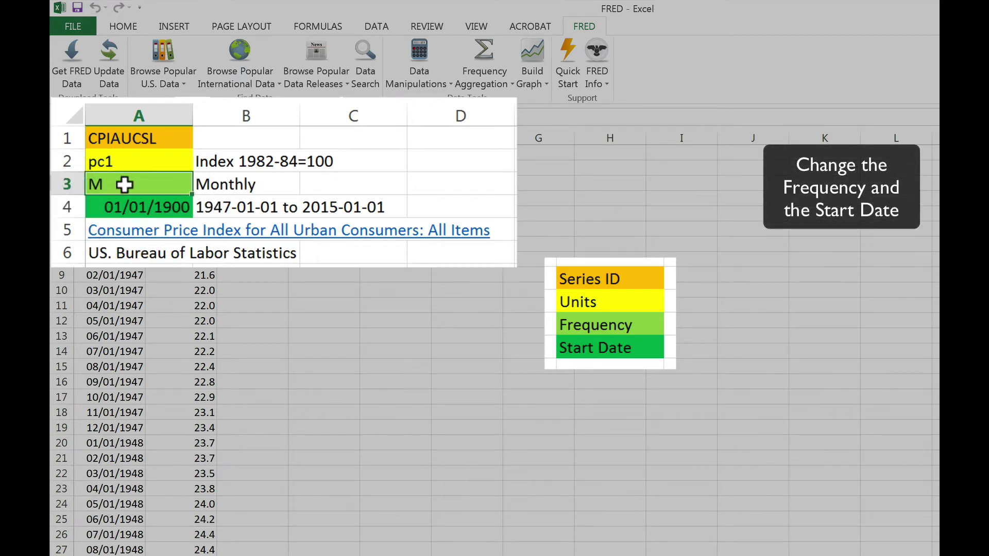
click(125, 205)
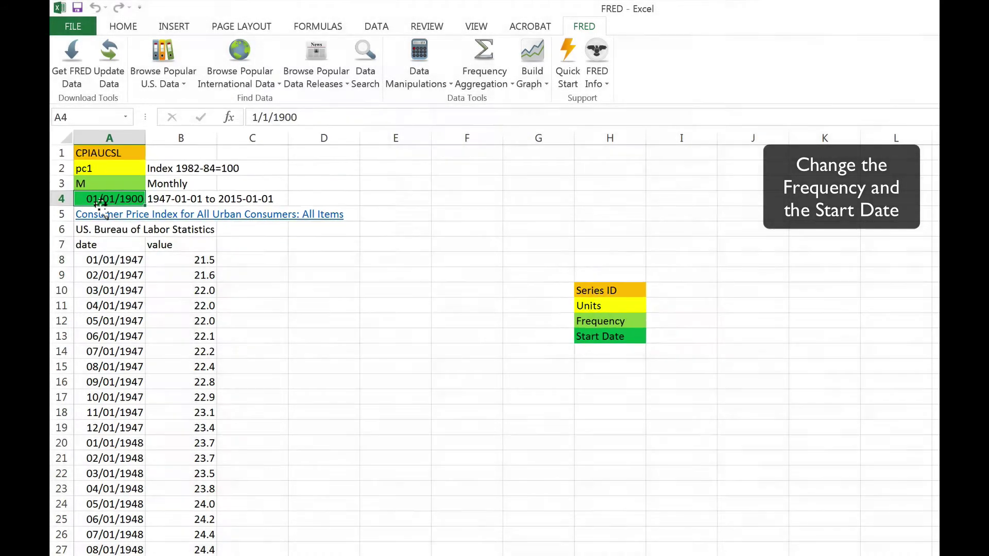
click(99, 186)
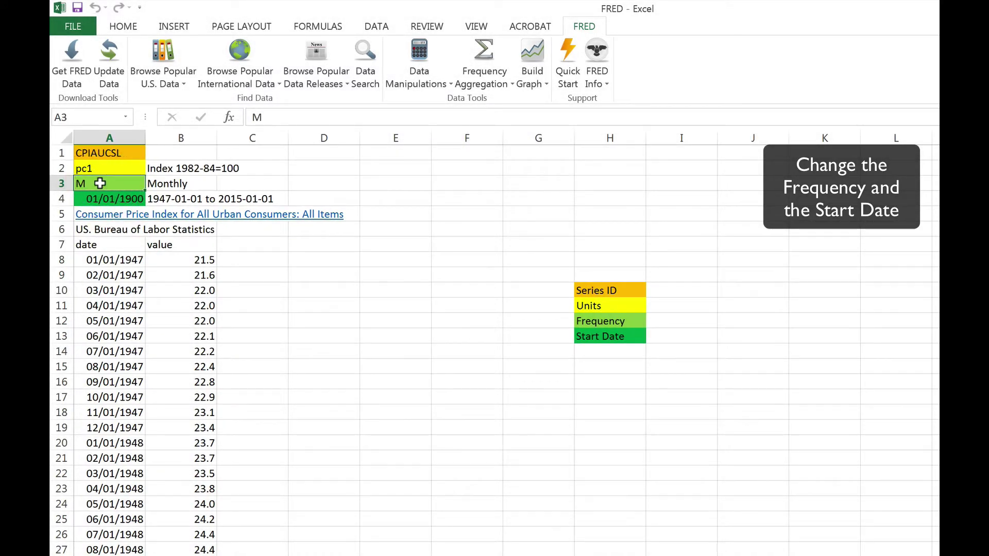
click(481, 77)
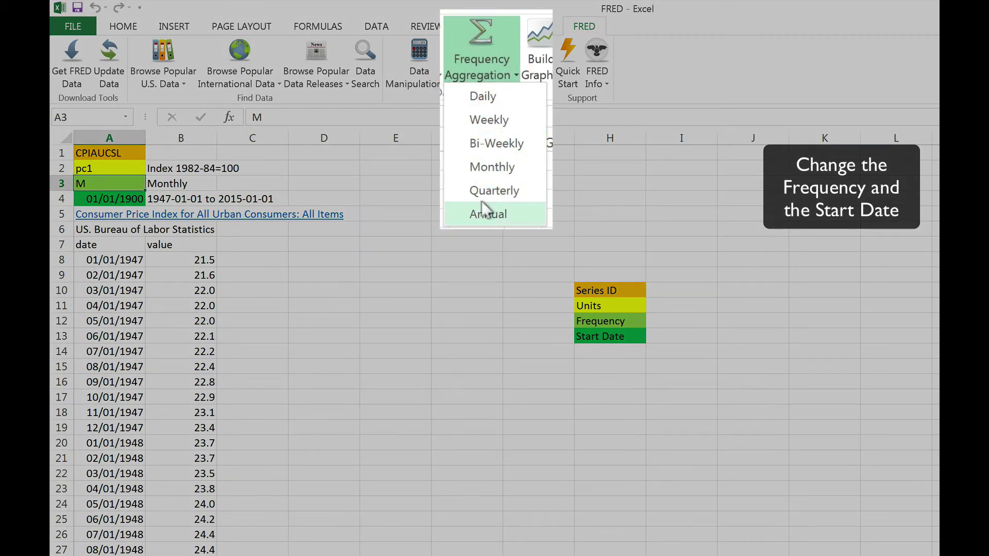
click(483, 204)
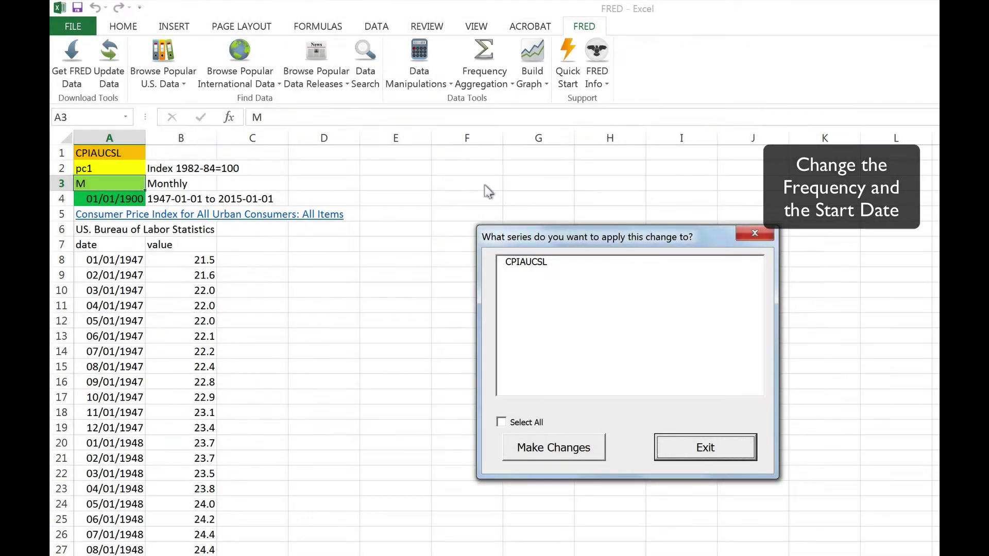
click(502, 261)
click(555, 448)
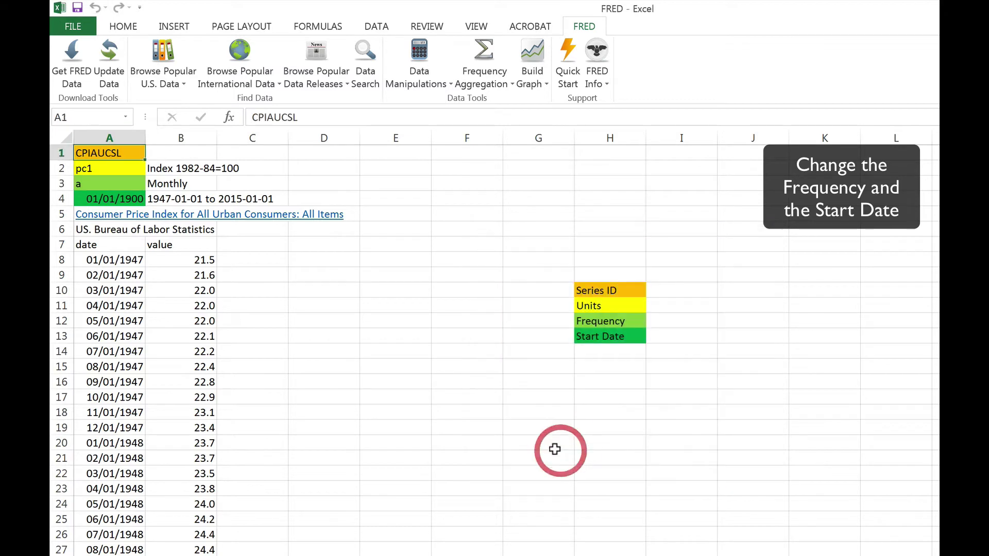
click(82, 199)
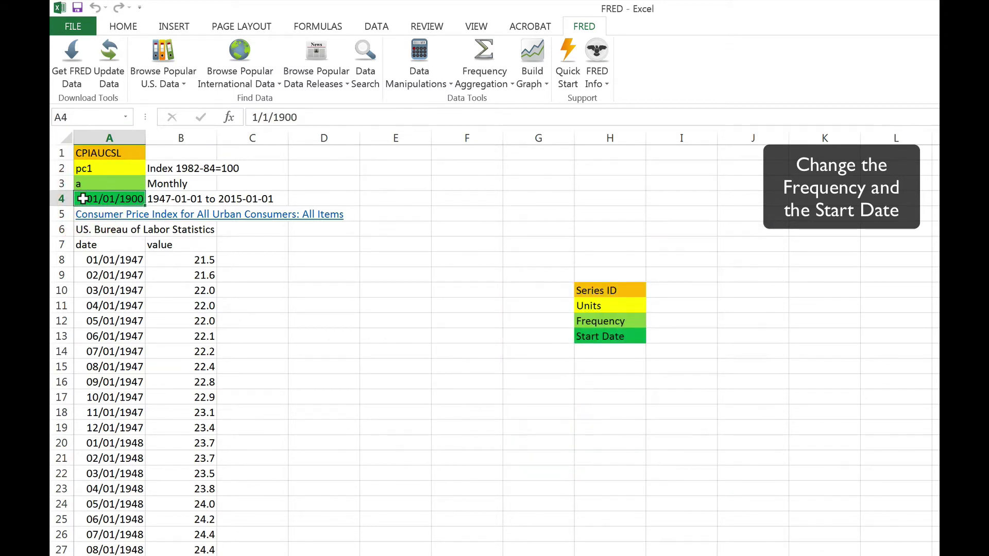
drag(298, 118, 279, 118)
Make the start date 1/1/1960 and refresh CPIAUCSL with Update Data
text(9)
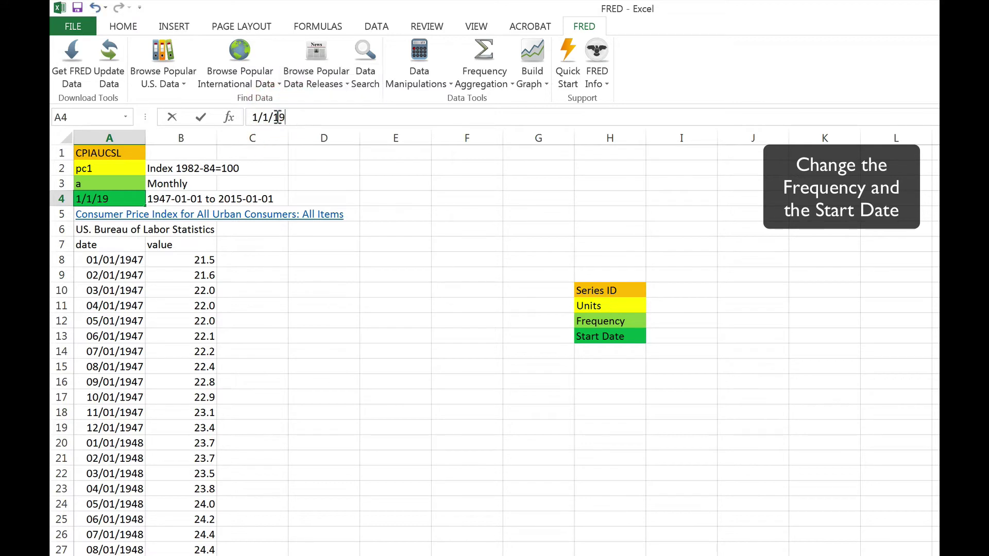
text(60)
key(Return)
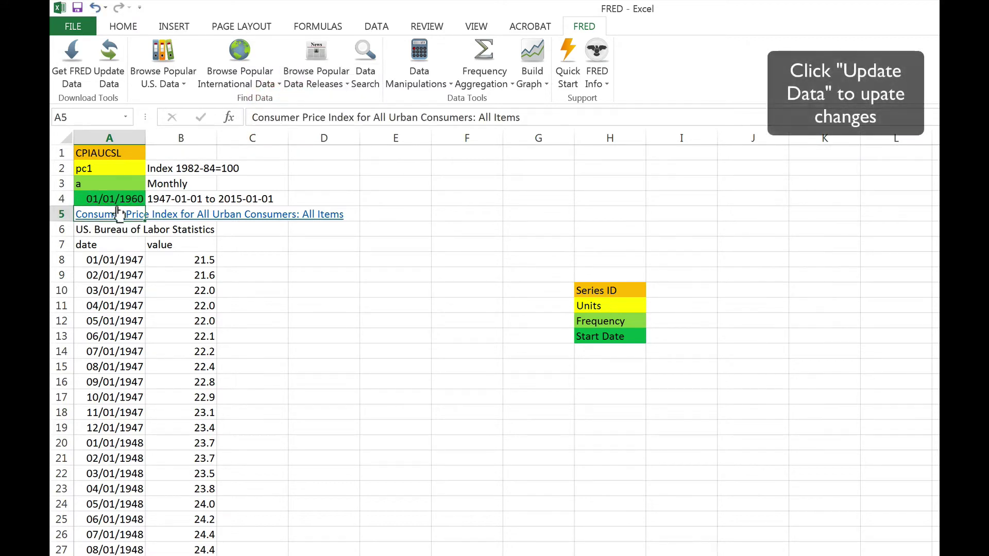
click(110, 153)
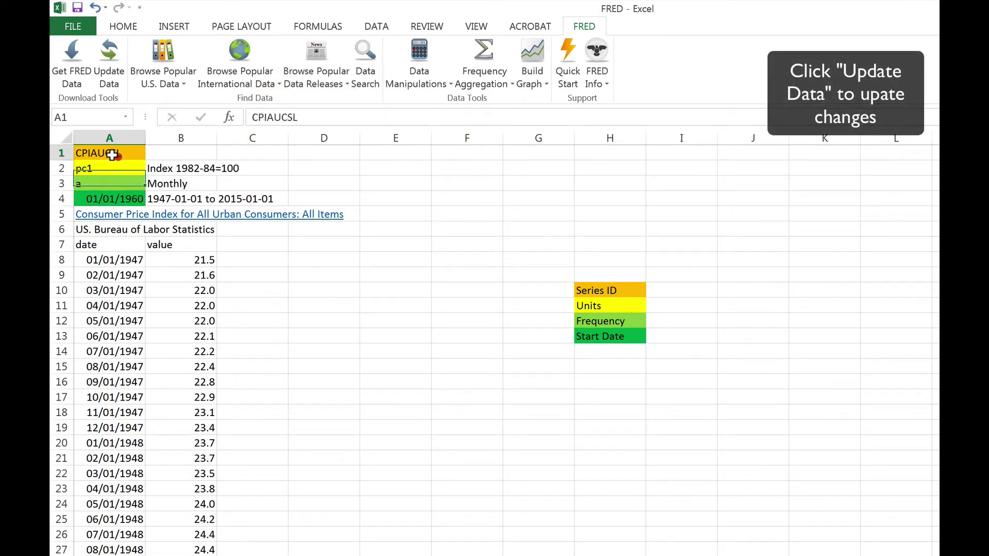
click(159, 153)
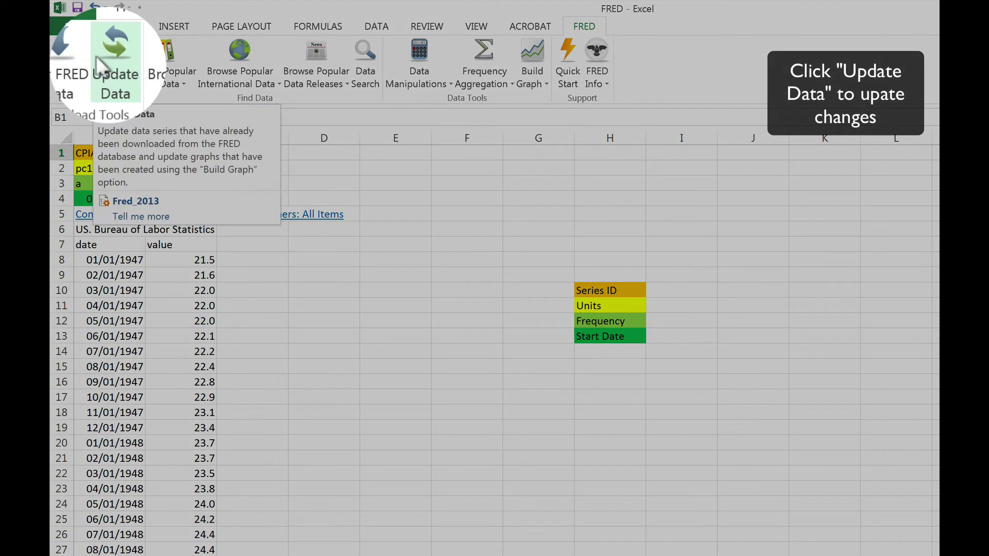
click(108, 64)
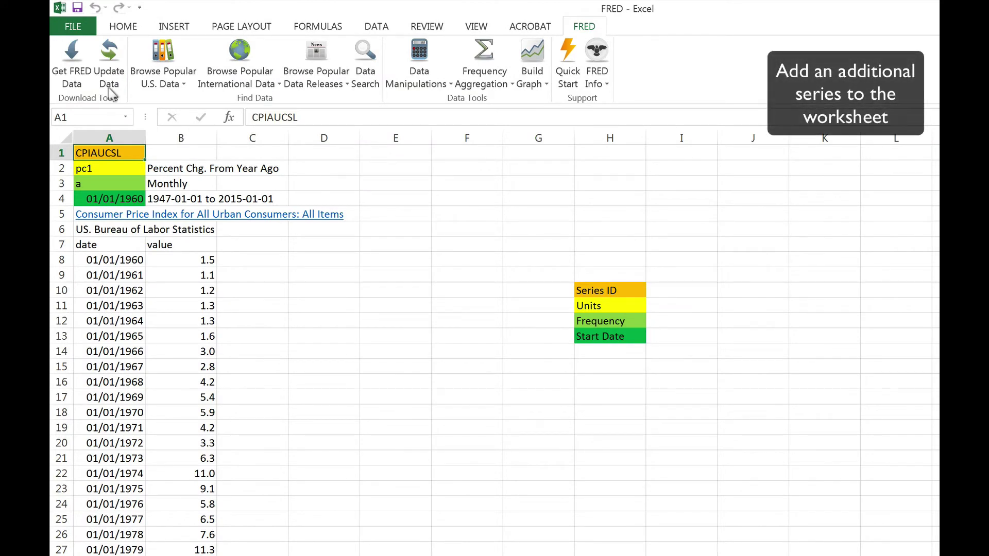
Widen column B and paste the coloured parameter formatting into C1:C4
double_click(216, 137)
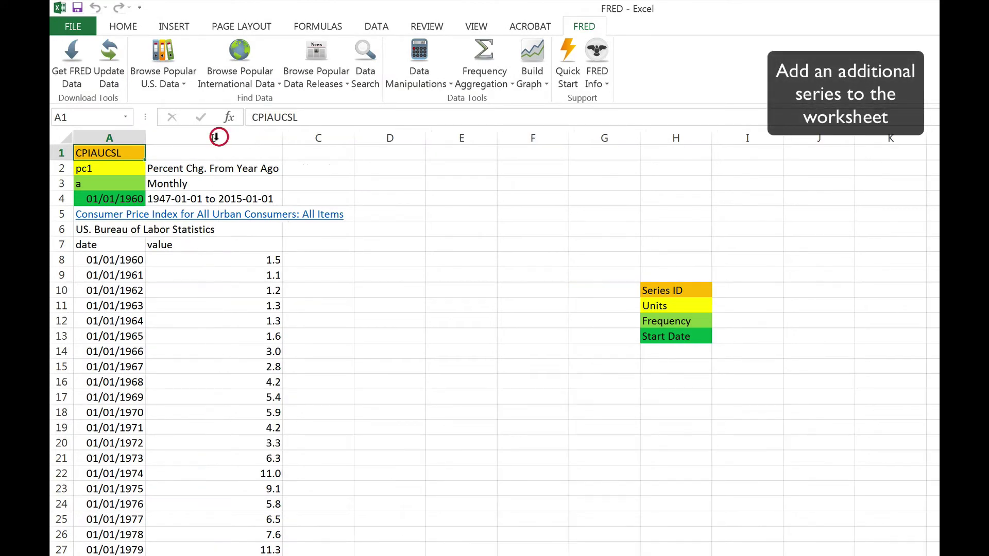
right_click(331, 150)
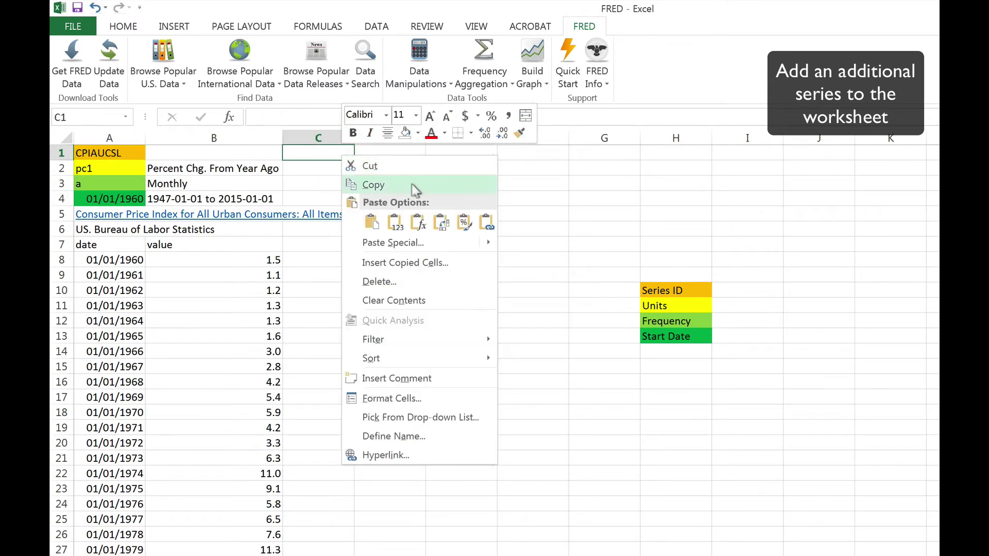
click(462, 222)
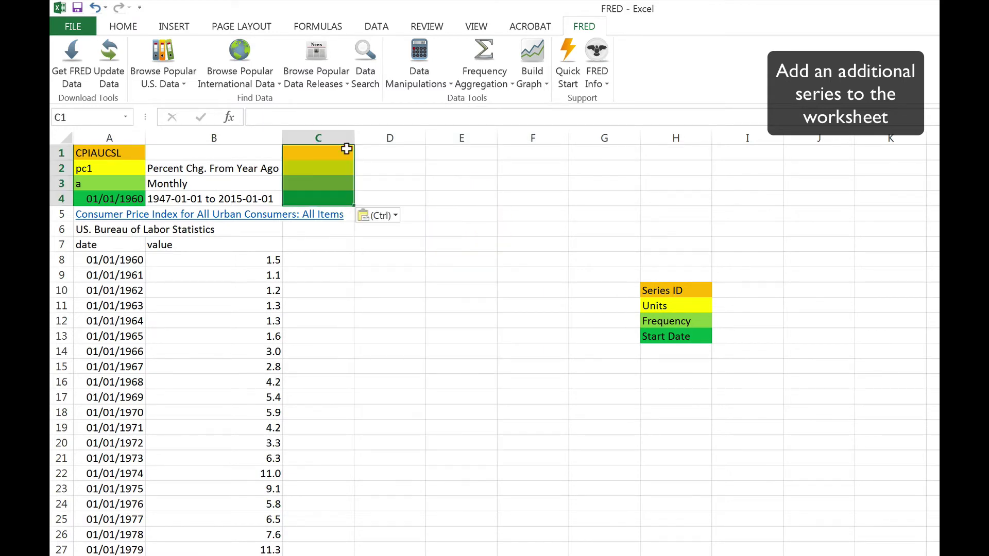
Insert Germany's CPI series ID DEUCPIALLQINMEI into C1 from Popular International Data
click(317, 150)
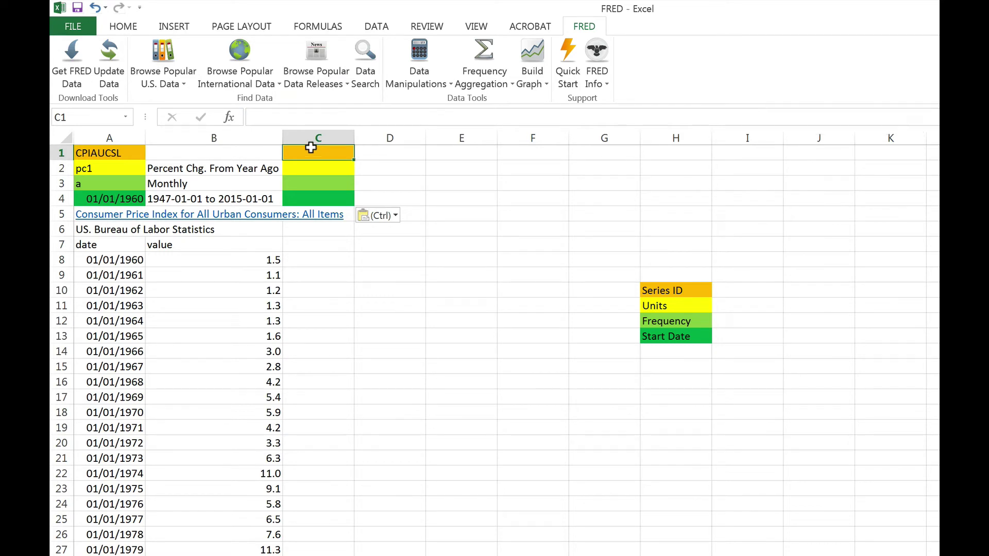
click(253, 77)
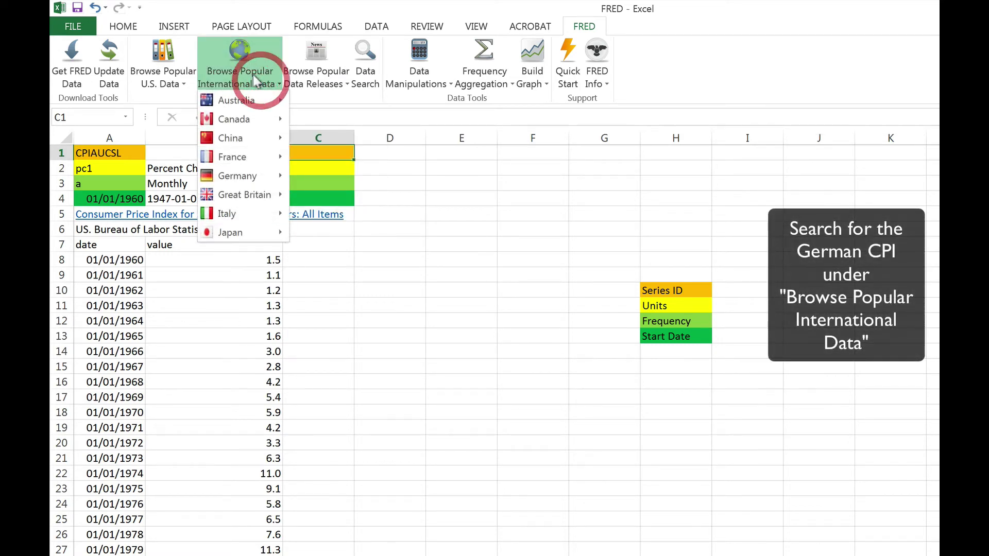
mouse_move(242, 176)
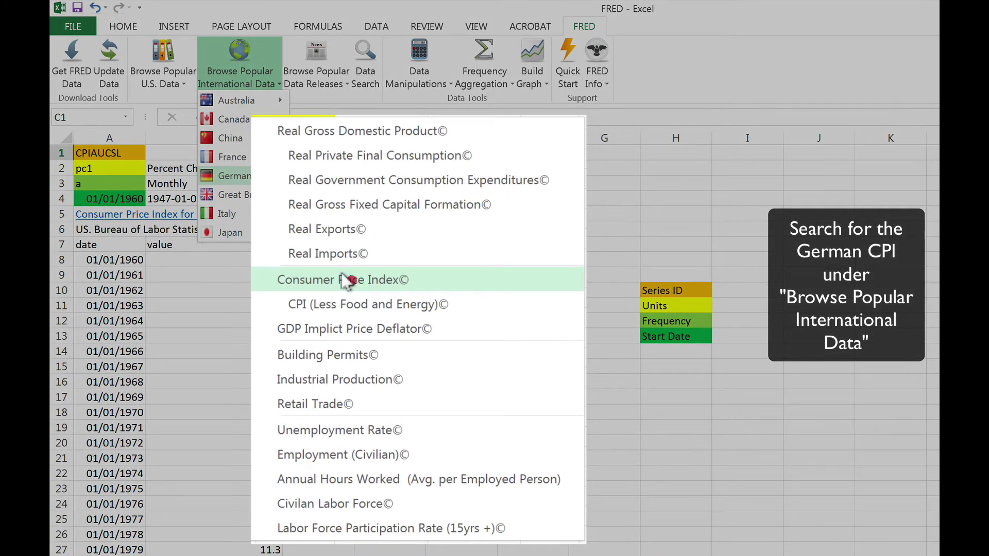
click(346, 281)
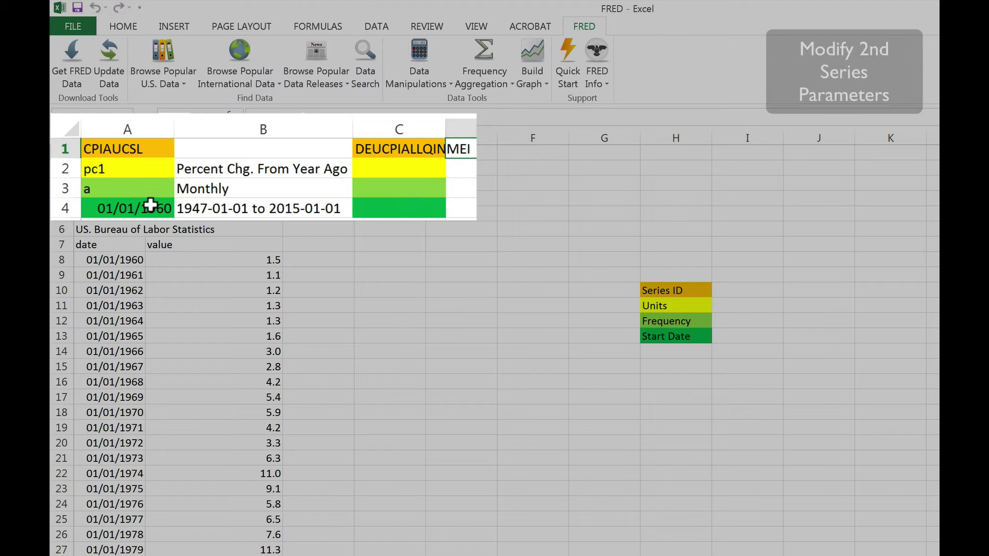
Enter pc1, a and 01/01/1960 in C2:C4, then download the German CPI data
click(378, 167)
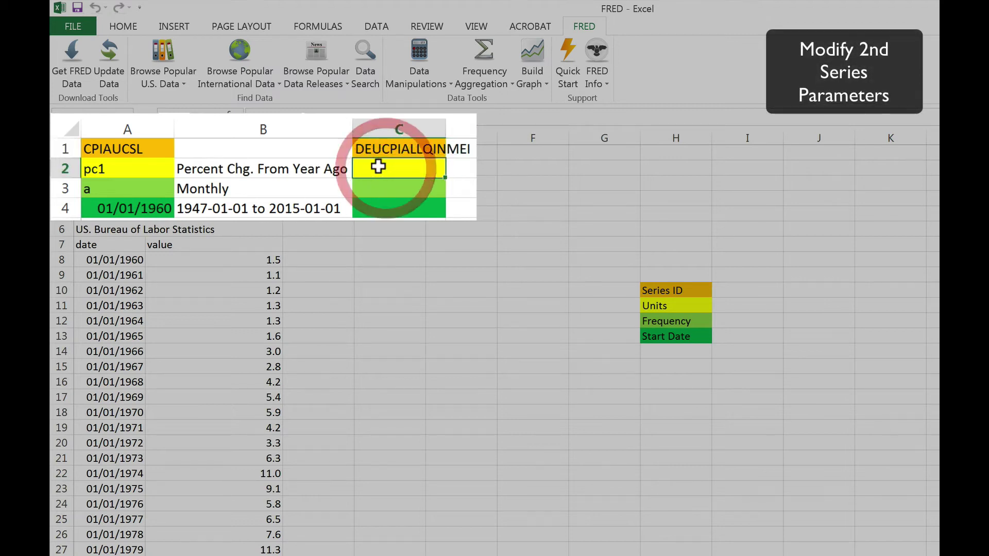
text(pc1)
key(Return)
text(a)
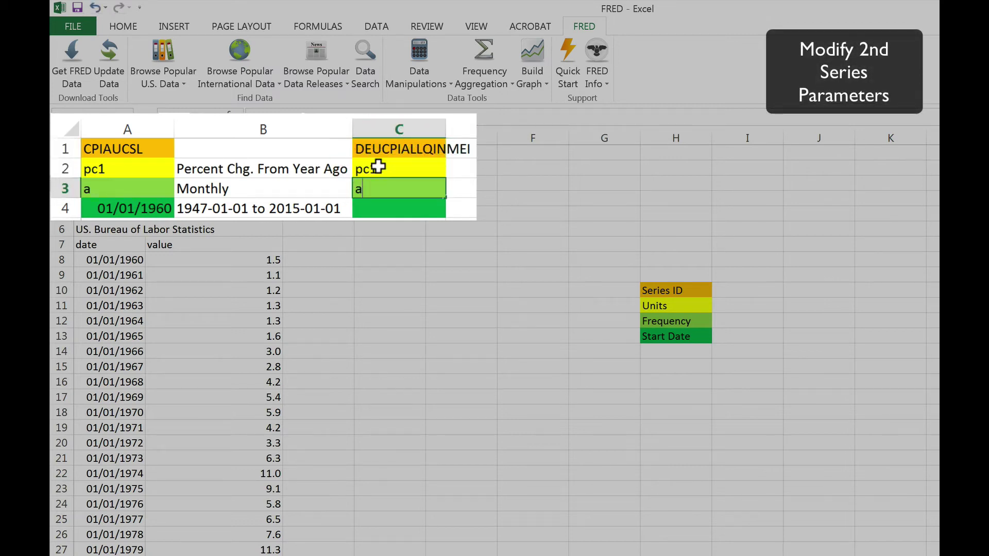
key(Return)
text(01/01/1960)
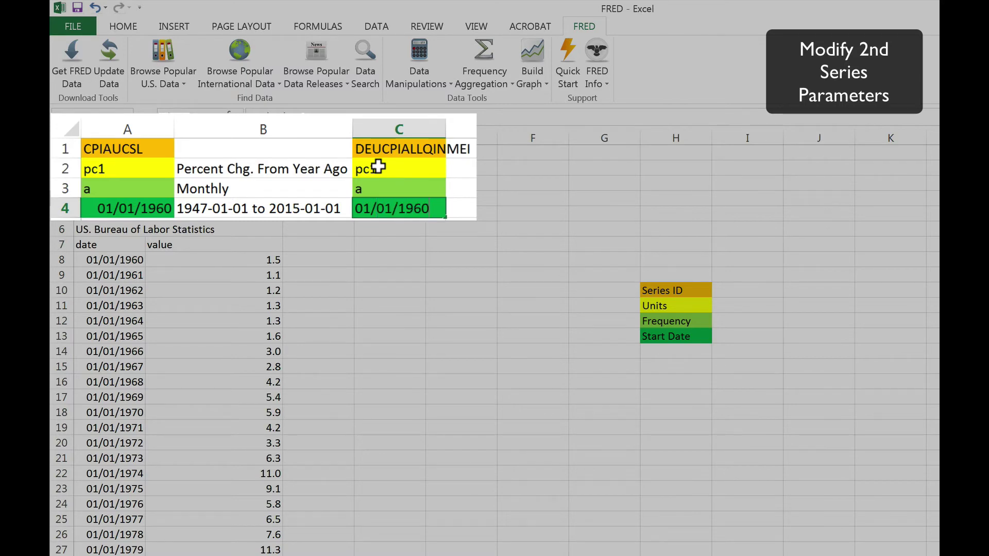
key(Return)
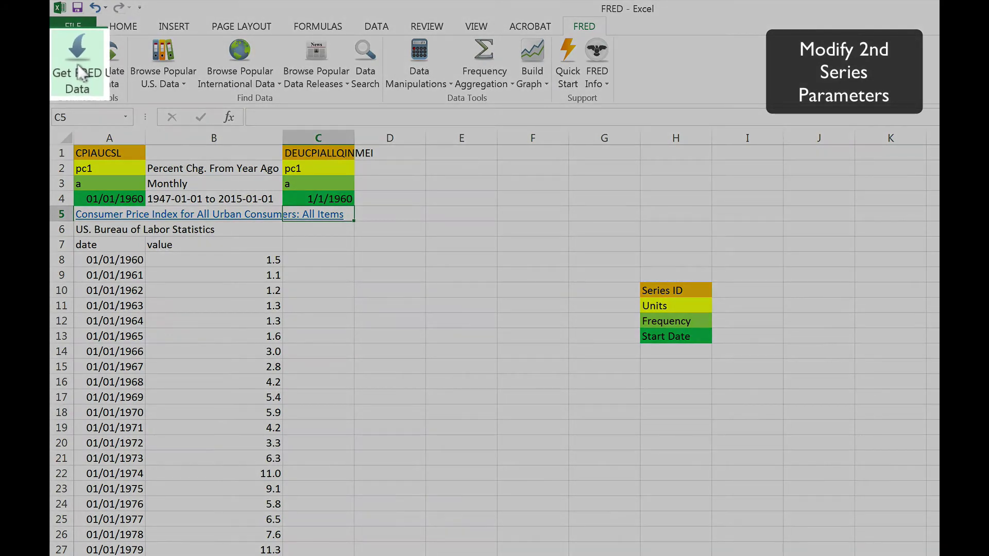
click(75, 66)
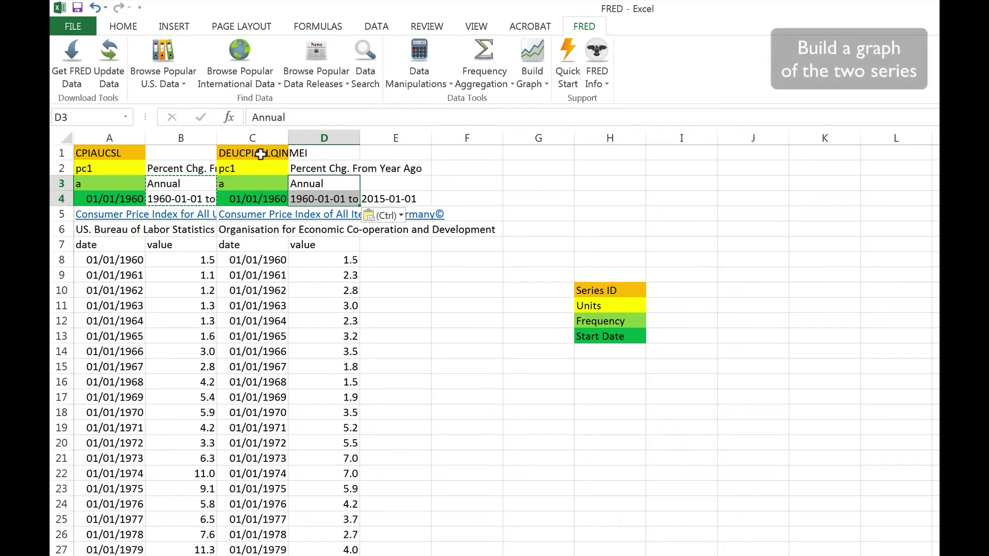
Start a multiple-series FRED graph plotting CPIAUCSL and DEUCPIALLQINMEI
click(260, 154)
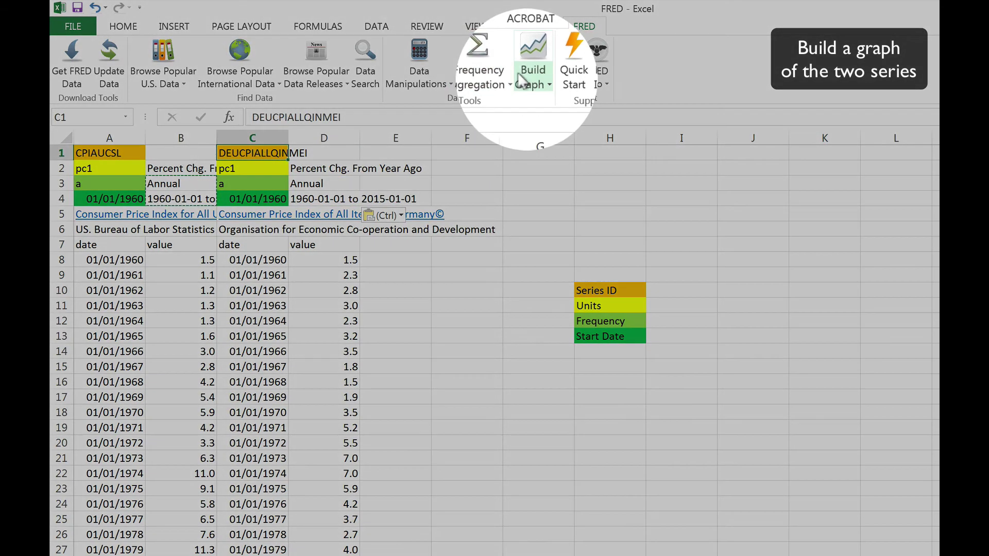
click(532, 70)
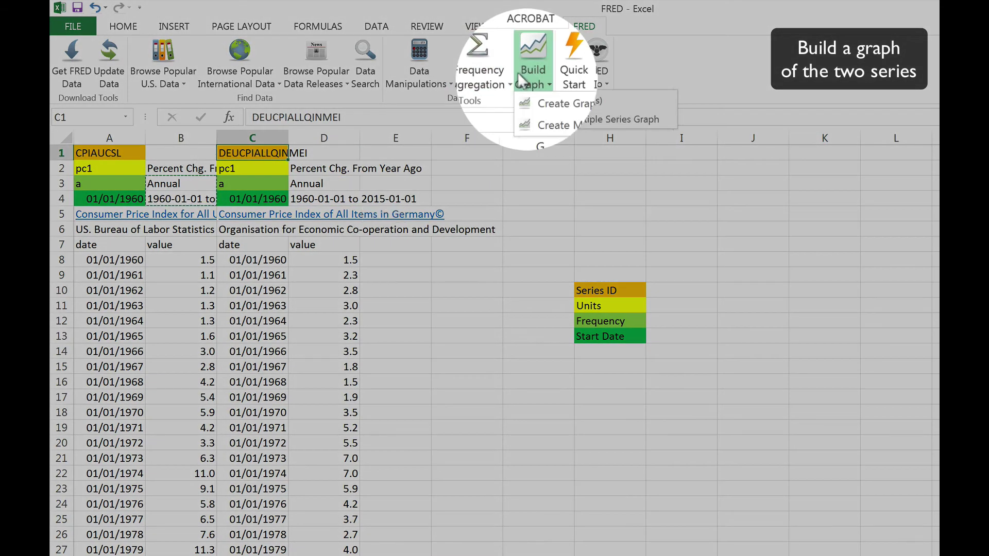
click(549, 120)
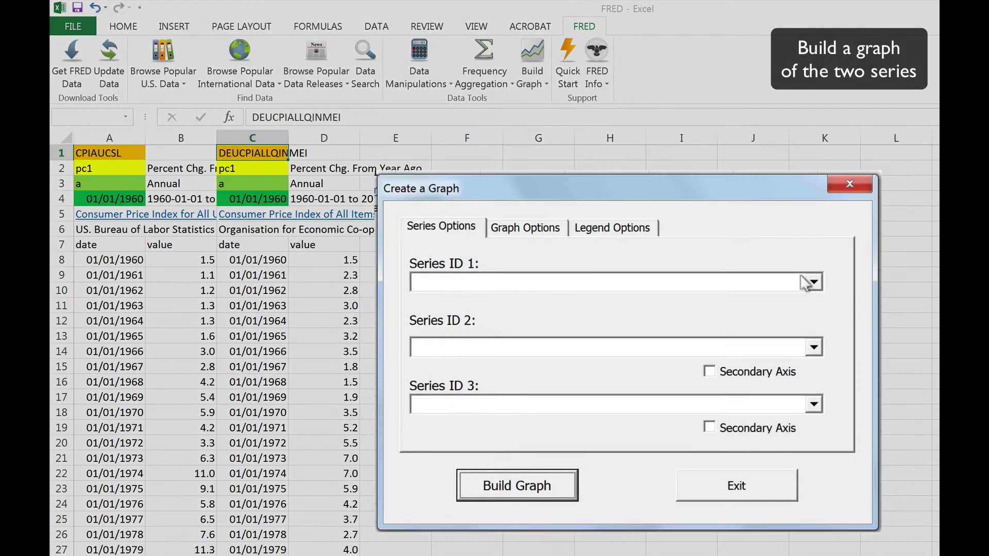
click(785, 292)
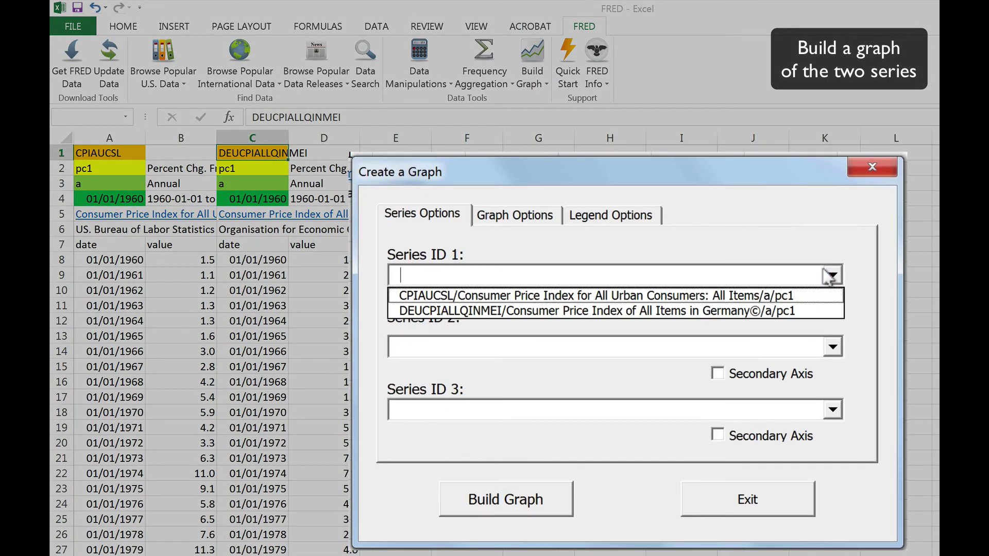
click(598, 294)
click(832, 346)
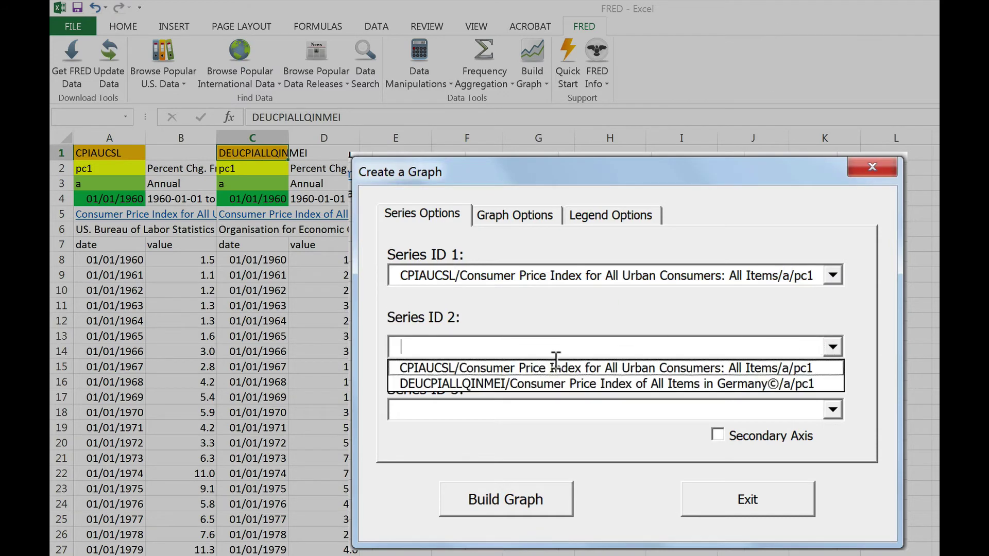
click(523, 385)
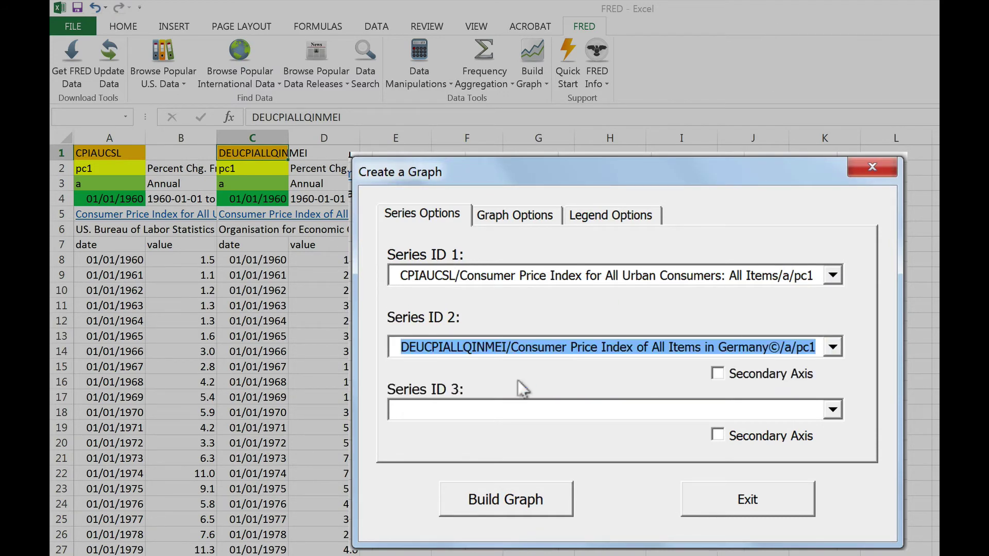
Title the graph 'Inflation: United States vs. Germany' with y-axis title 'Inflation'
click(503, 212)
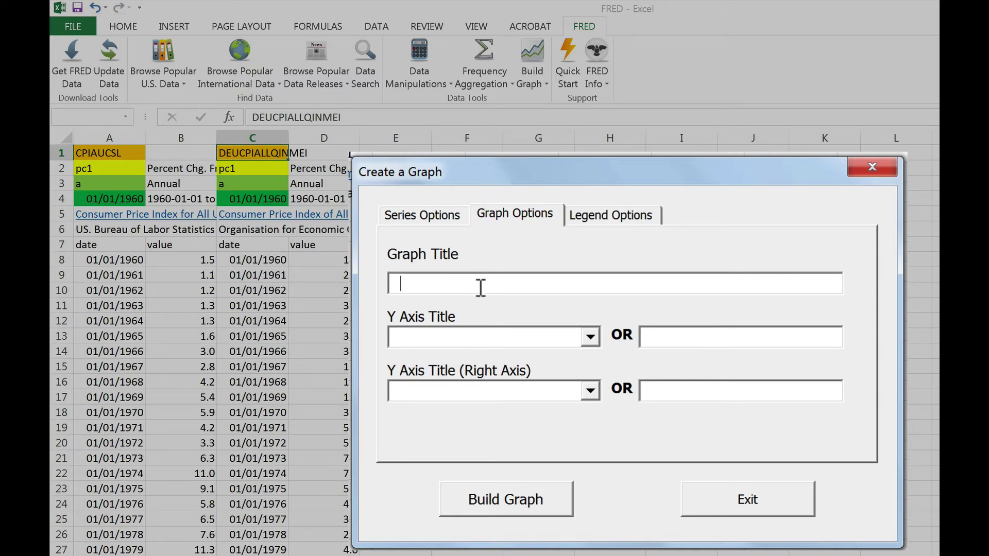
text(Inflation: Un)
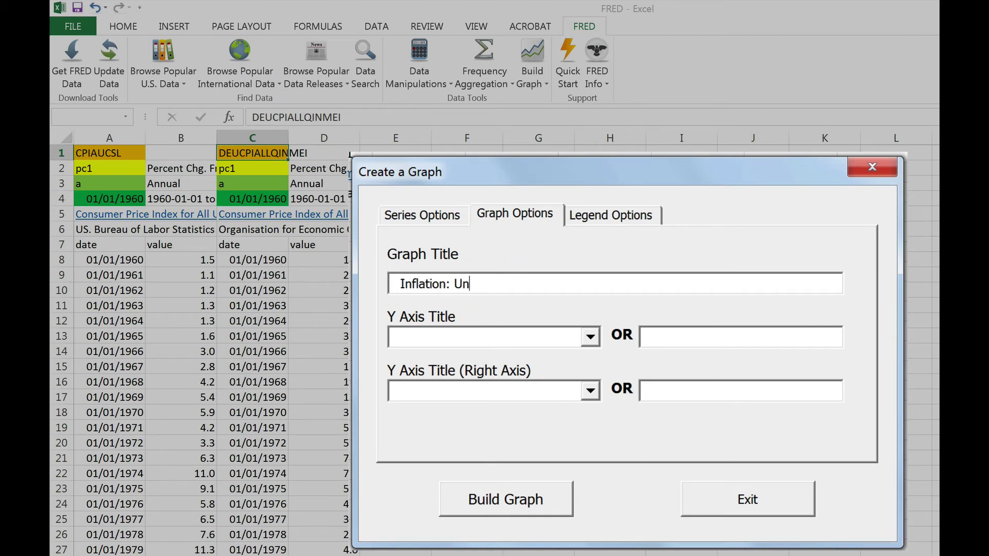
text(ited States sv)
key(BackSpace)
text(vs. Germany)
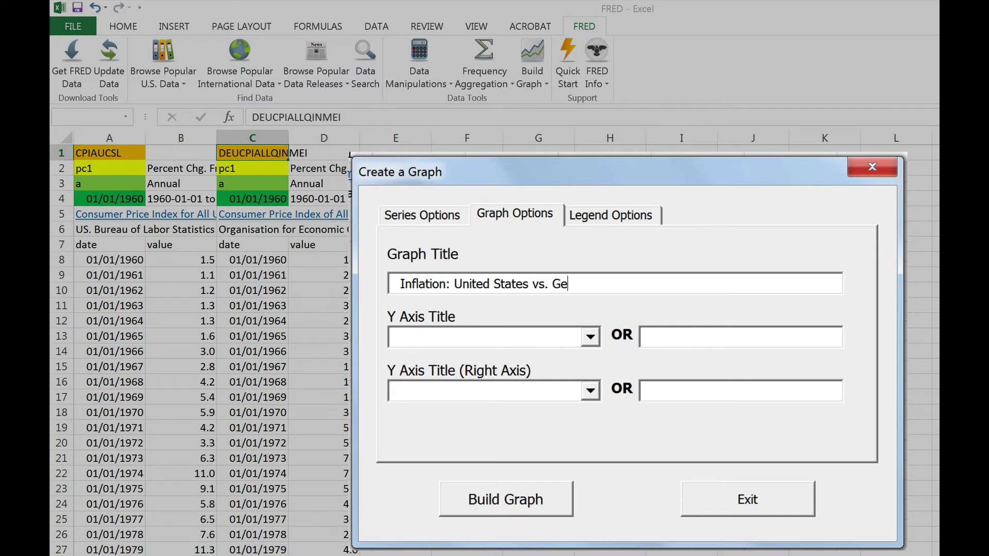
click(591, 336)
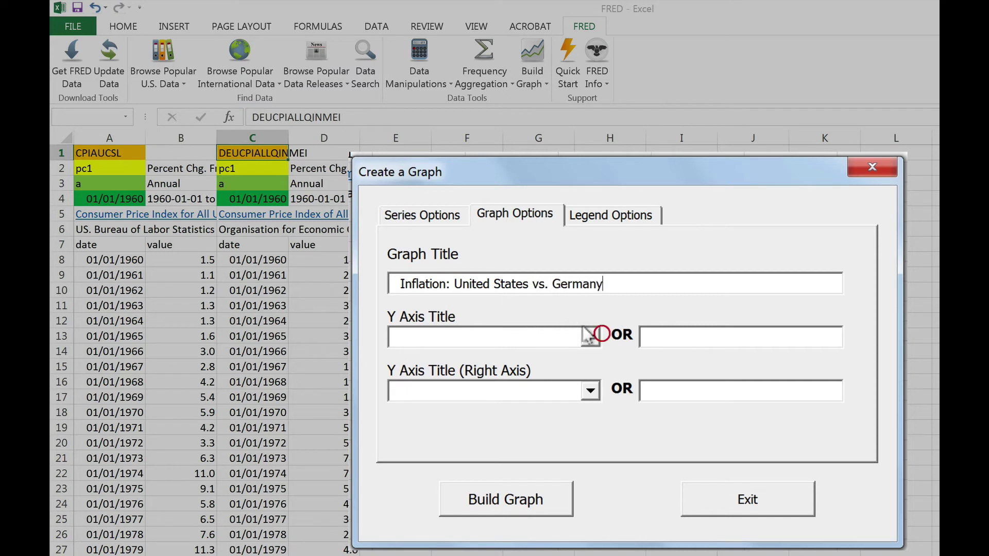
click(470, 338)
text(Inl)
text(lation)
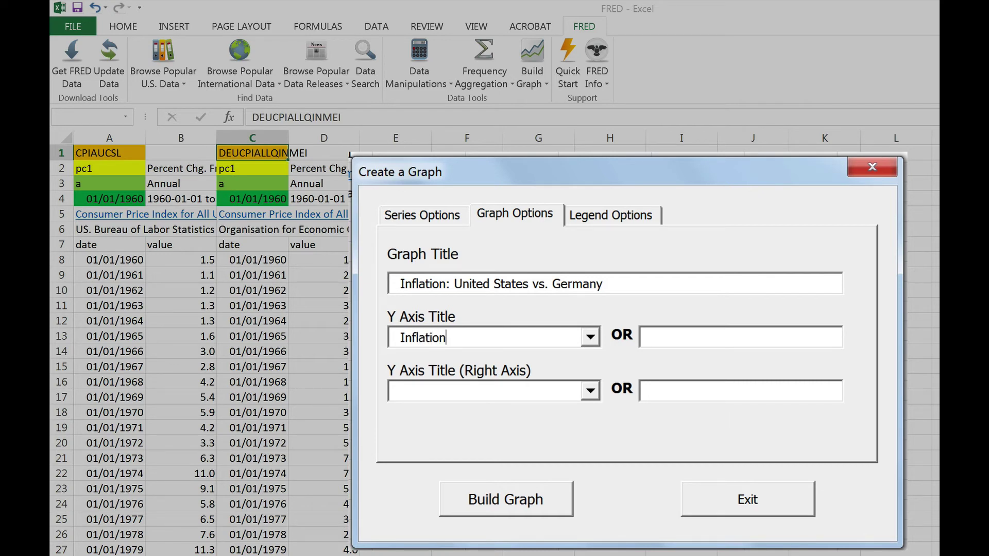
Name the two legend entries United States and Germany
click(589, 215)
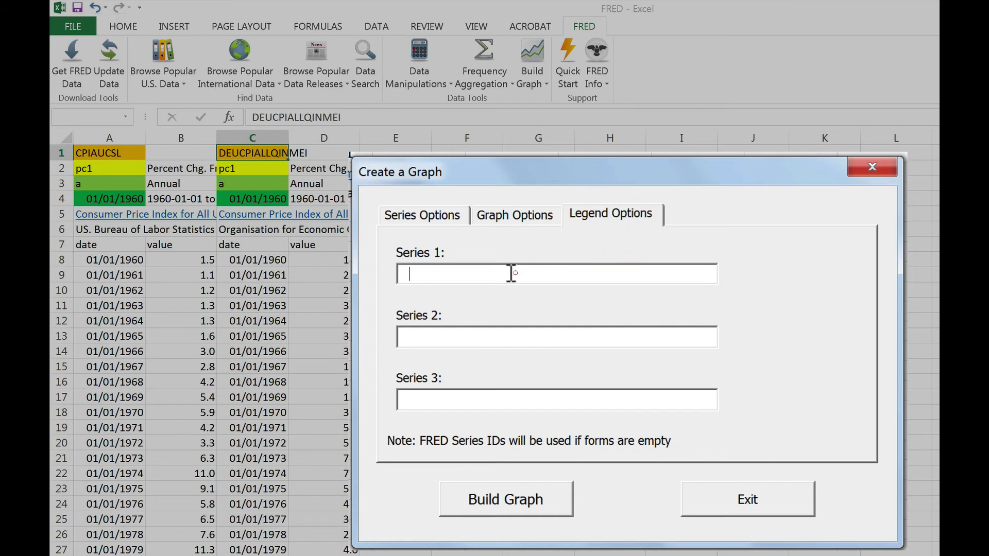
text(United S)
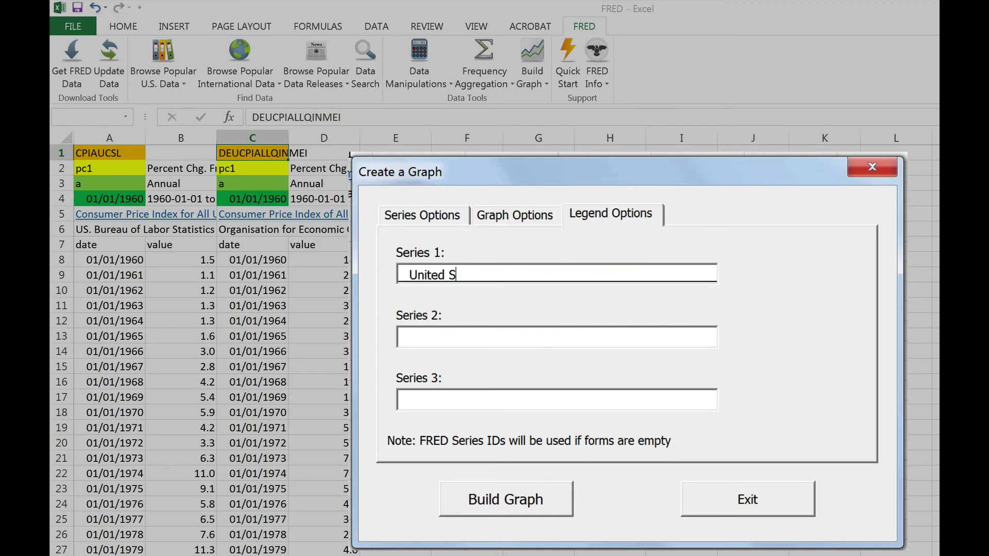
text(tates)
key(Tab)
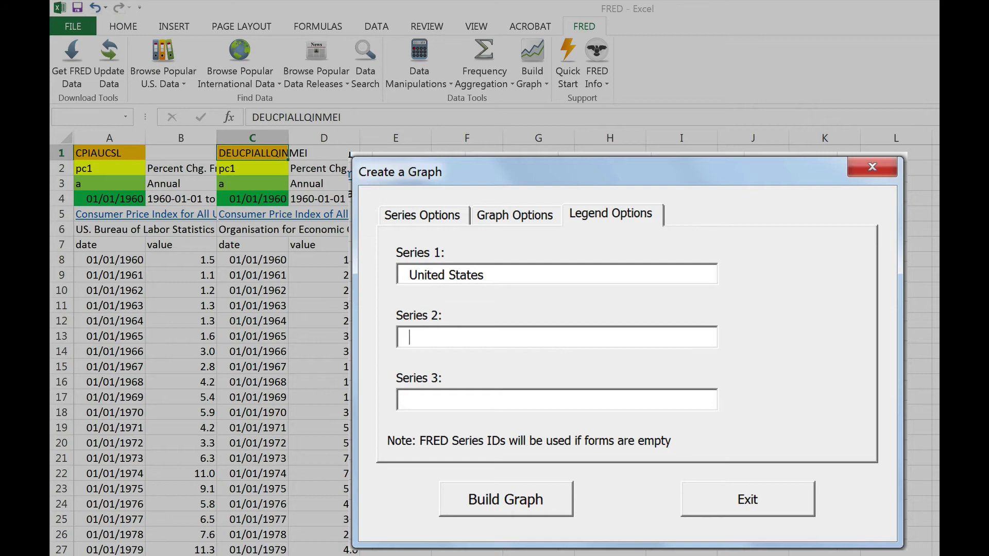
text(Germany)
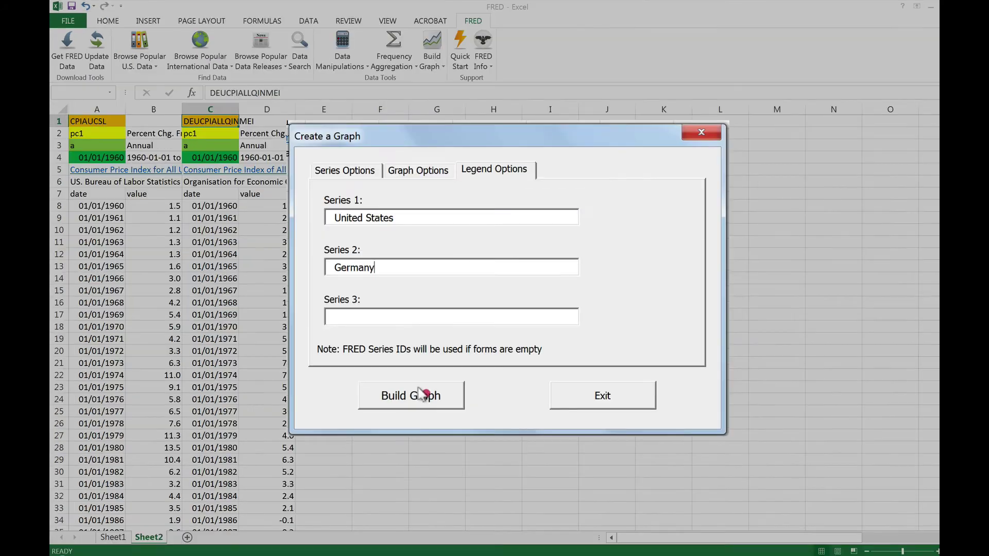
Build the FRED line chart and drag its legend to the plot's upper right
click(519, 498)
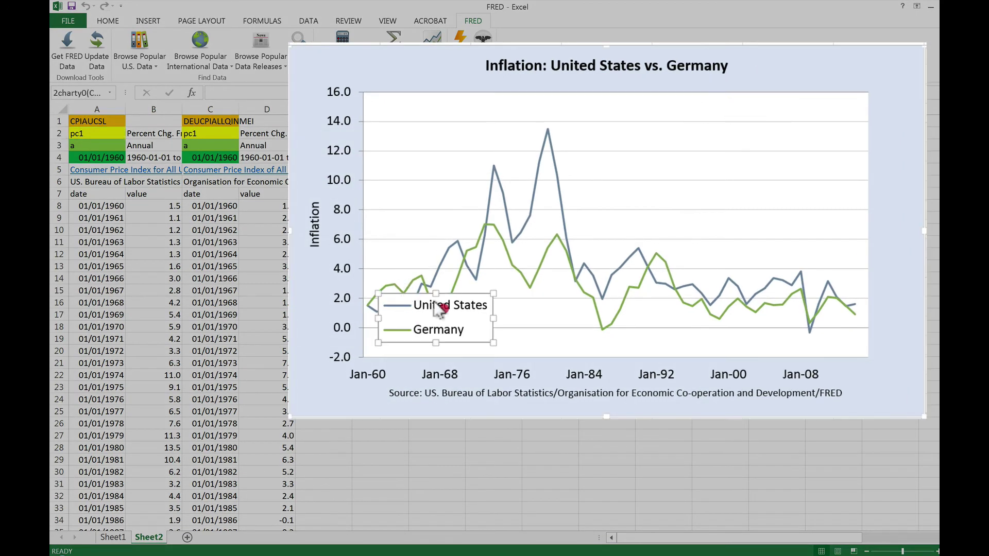
click(613, 230)
drag(450, 318, 815, 128)
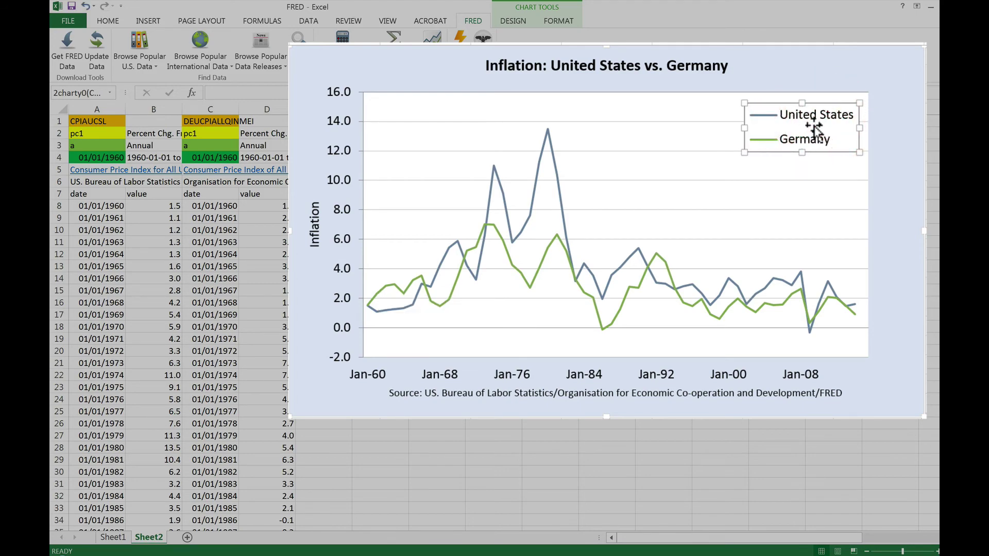
click(507, 66)
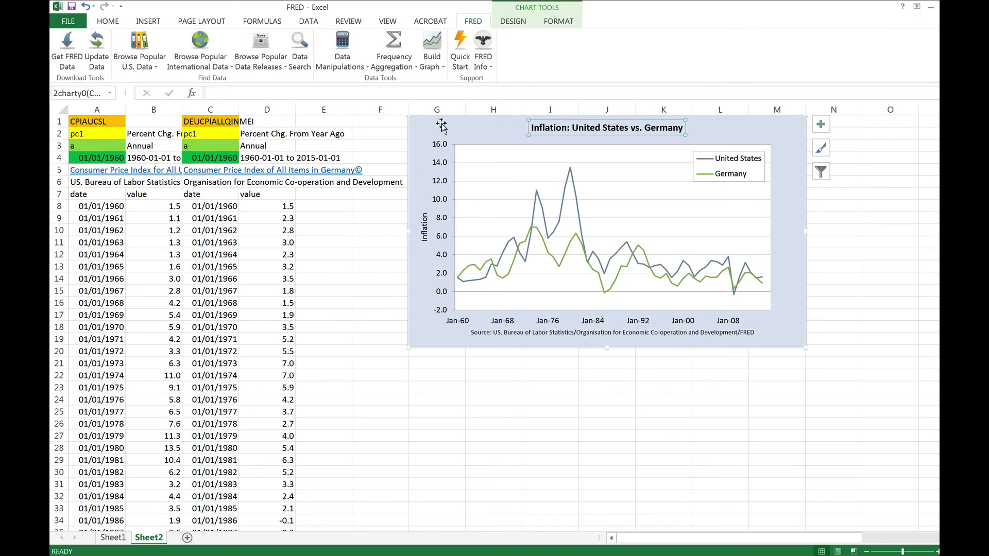
click(442, 125)
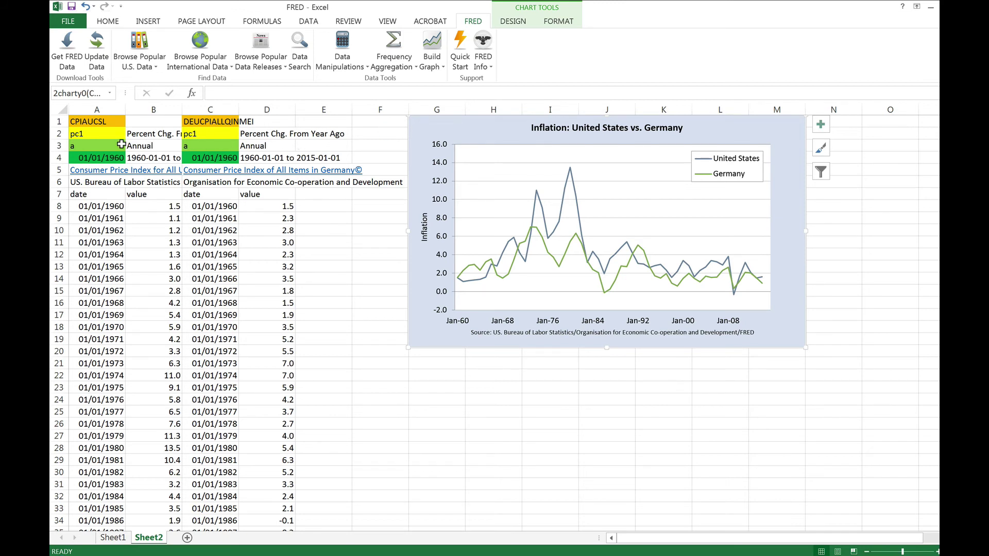
Switch US and German series to quarterly (Q) frequency starting 01/01/2012
click(114, 145)
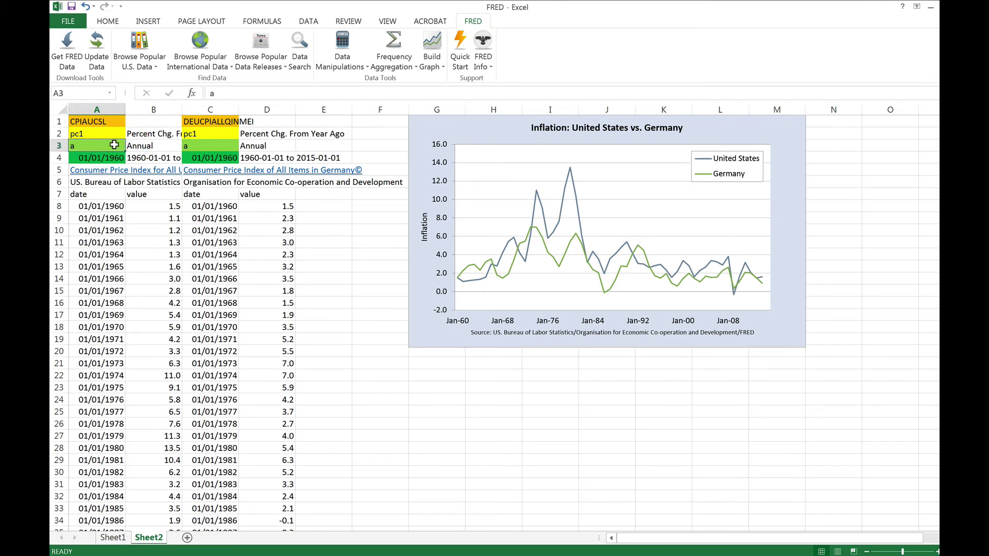
text(Q)
click(202, 146)
text(Q)
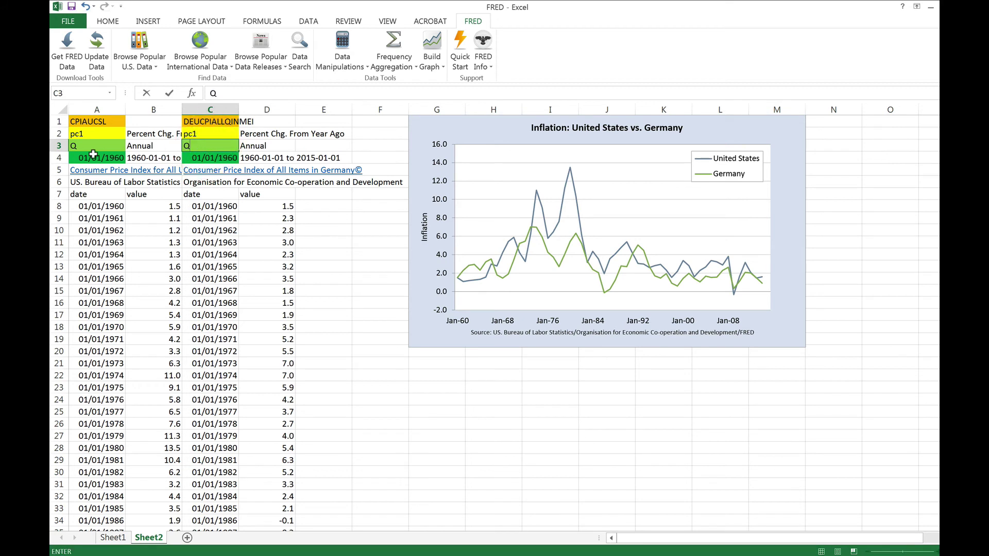
click(93, 156)
text(01)
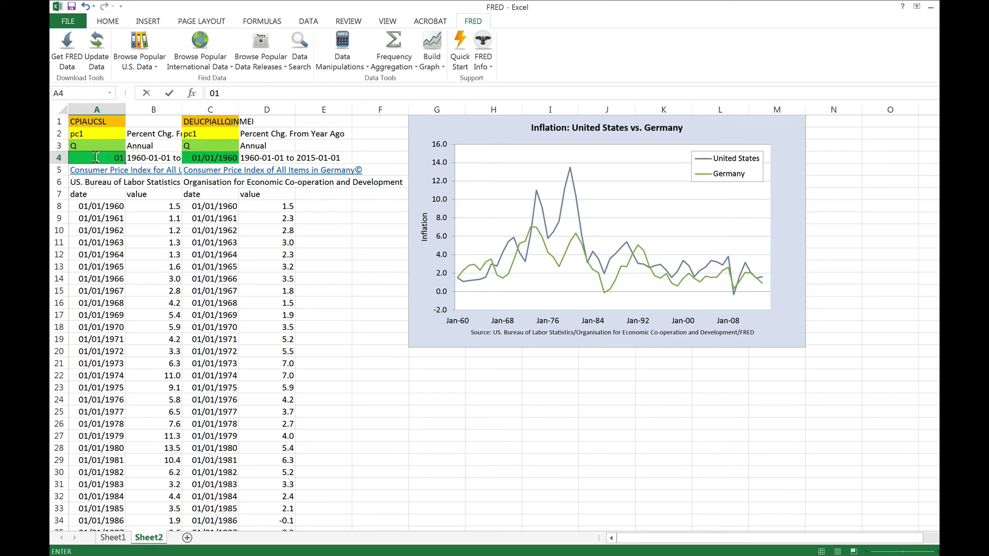
text(/01/2012)
click(190, 156)
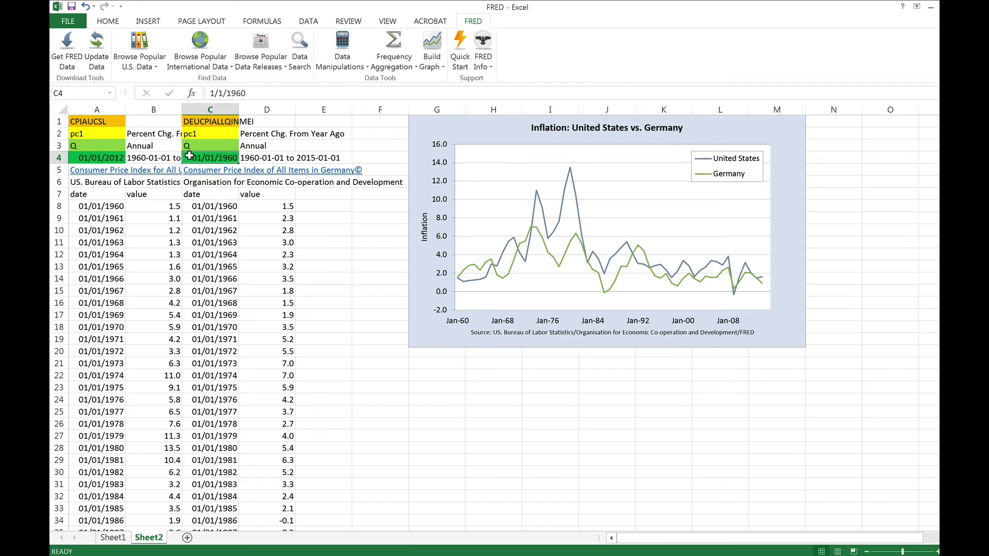
text(01/01/2)
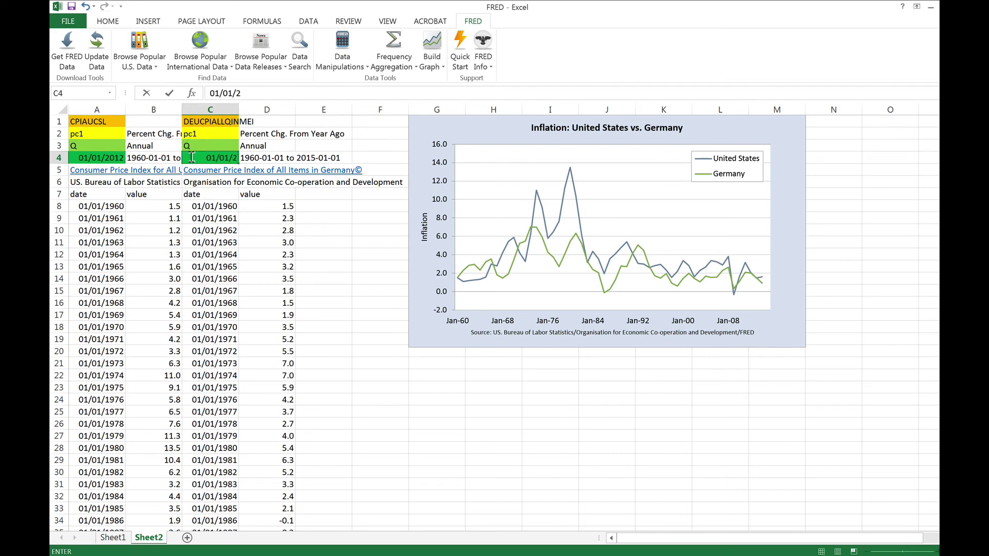
text(012)
Run FRED Update Data to refresh both series and the chart
click(91, 52)
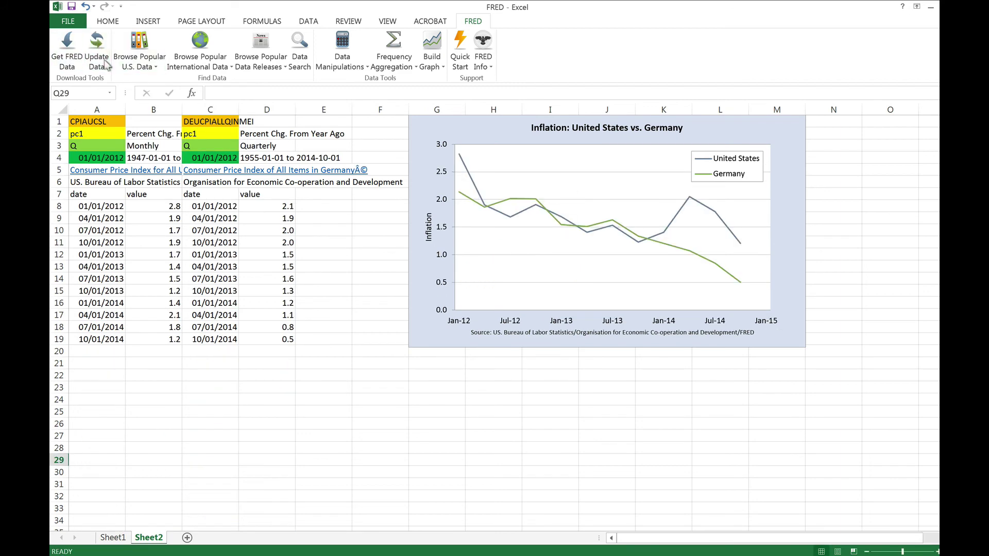